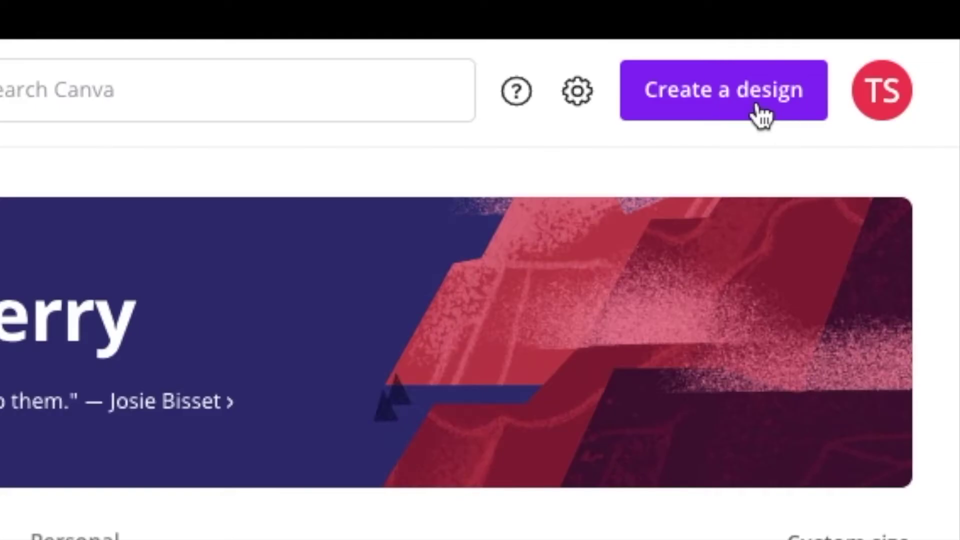
Search 'website' under Create a design and start a blank Website design.
click(761, 115)
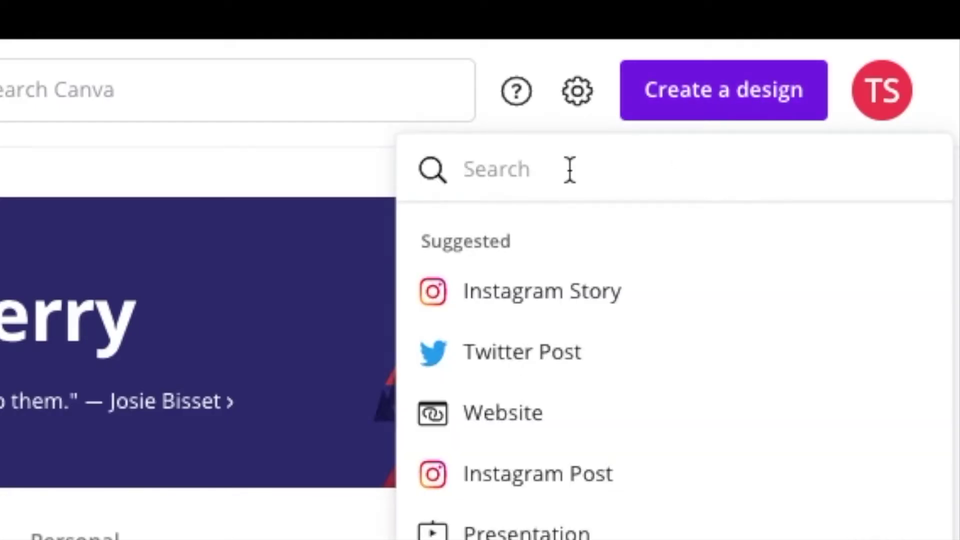
text(website)
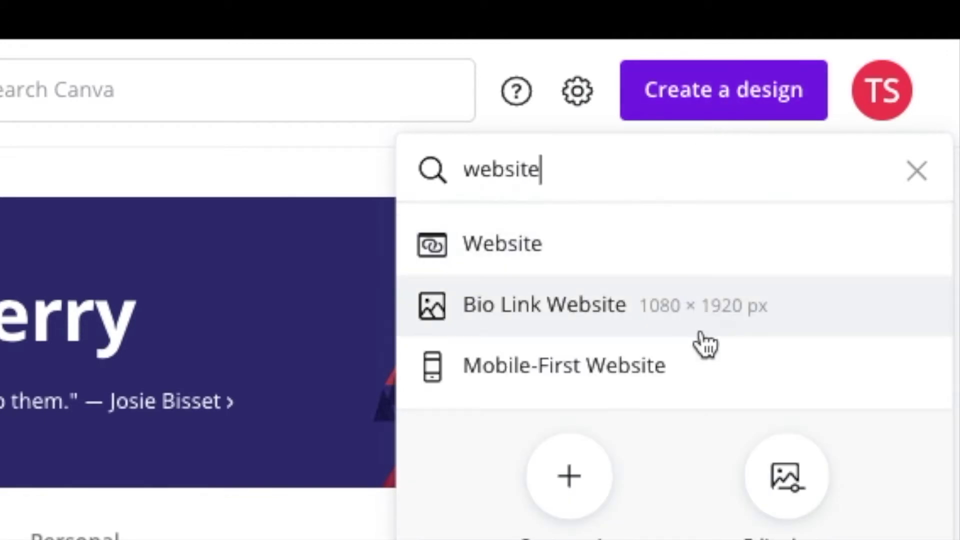
click(582, 243)
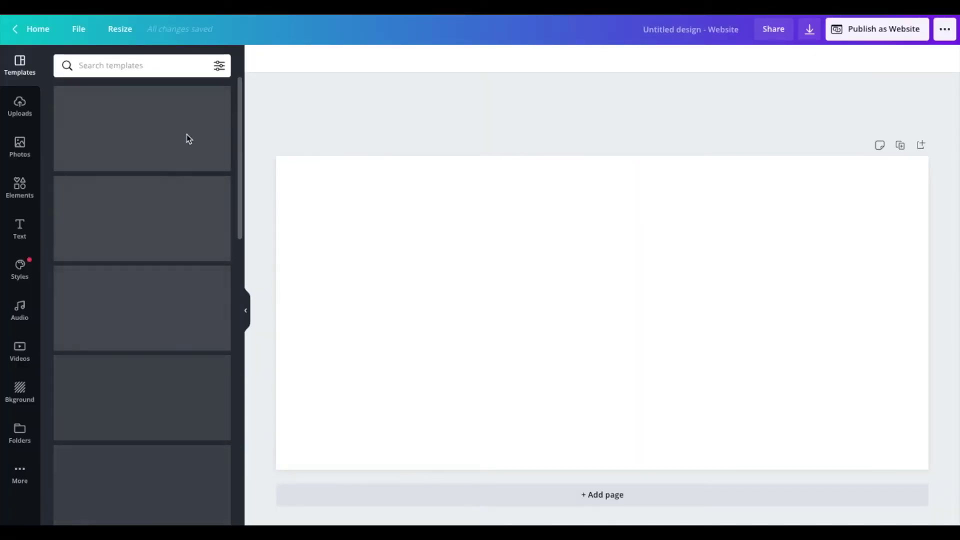
scroll(164, 380, down, 5)
Apply all 5 pages of the Decor Online Store (Merland Furniture) website template.
scroll(161, 300, up, 7)
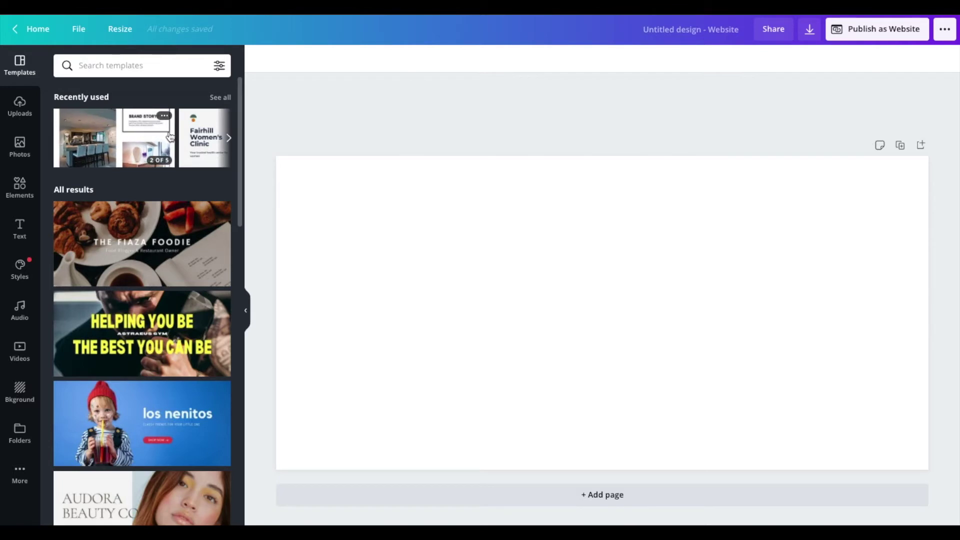
click(135, 137)
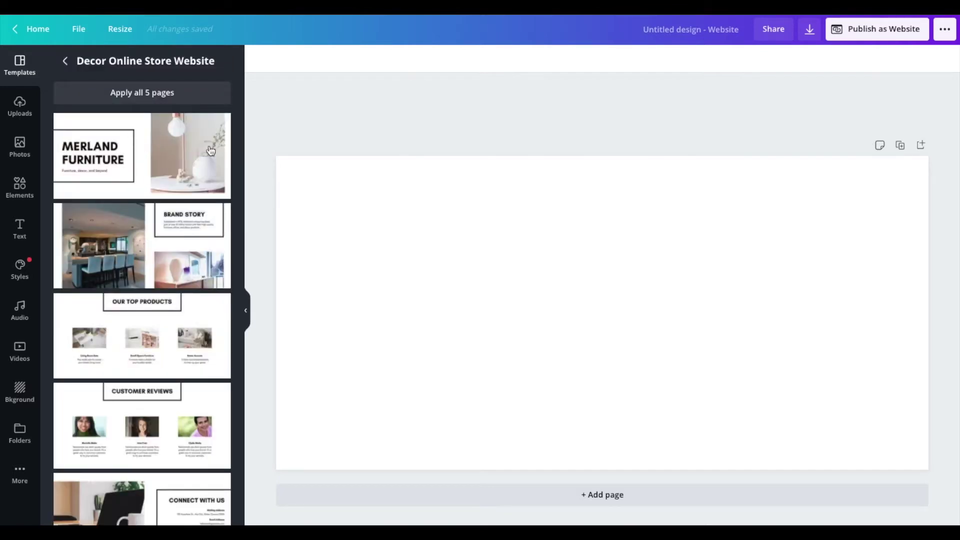
click(159, 95)
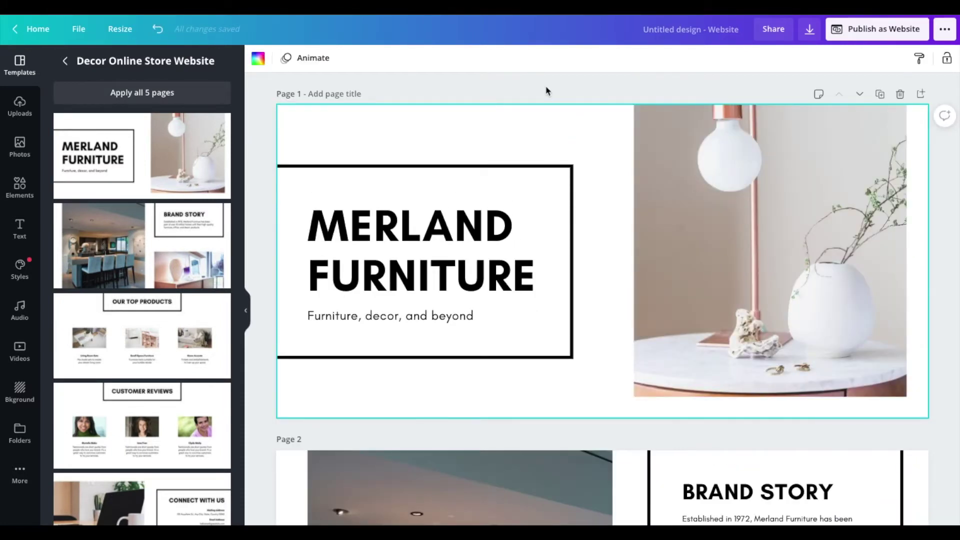
click(547, 91)
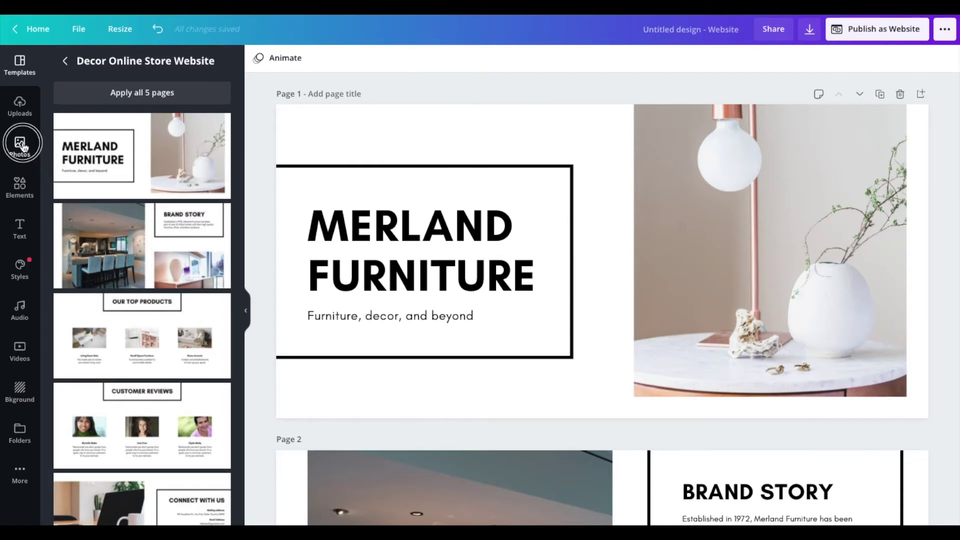
Drop the woman-in-a-meeting photo into page 1's hero image frame and adjust its crop.
click(22, 145)
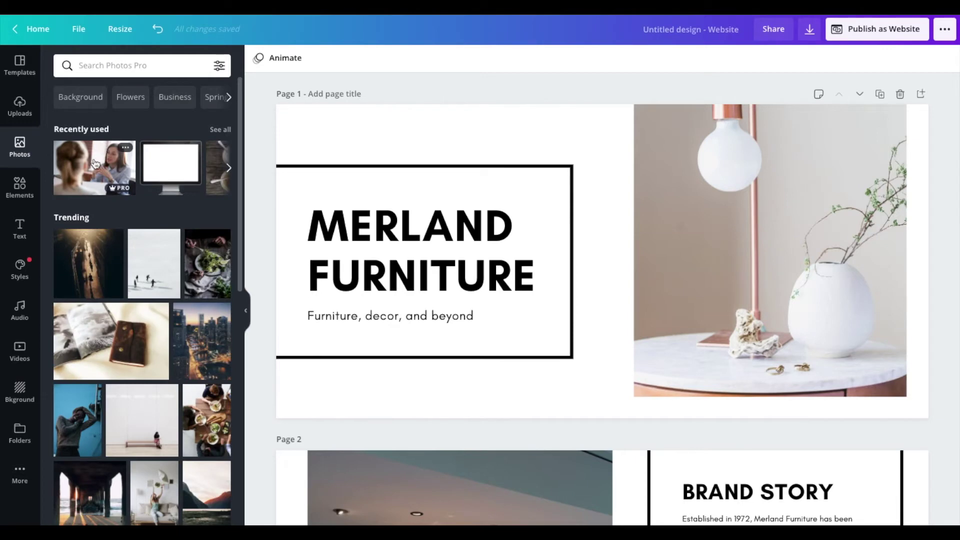
drag(95, 164, 640, 120)
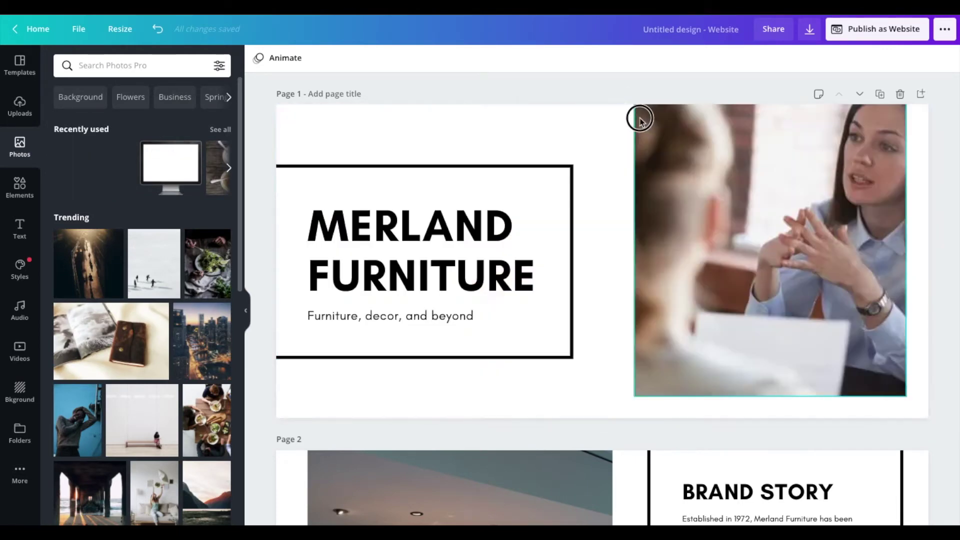
double_click(746, 189)
drag(802, 201, 711, 204)
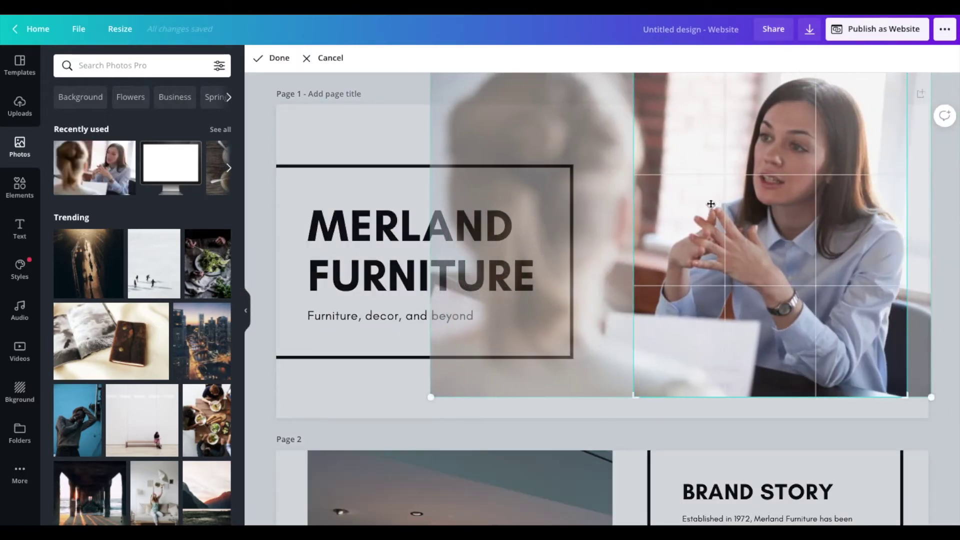
click(598, 306)
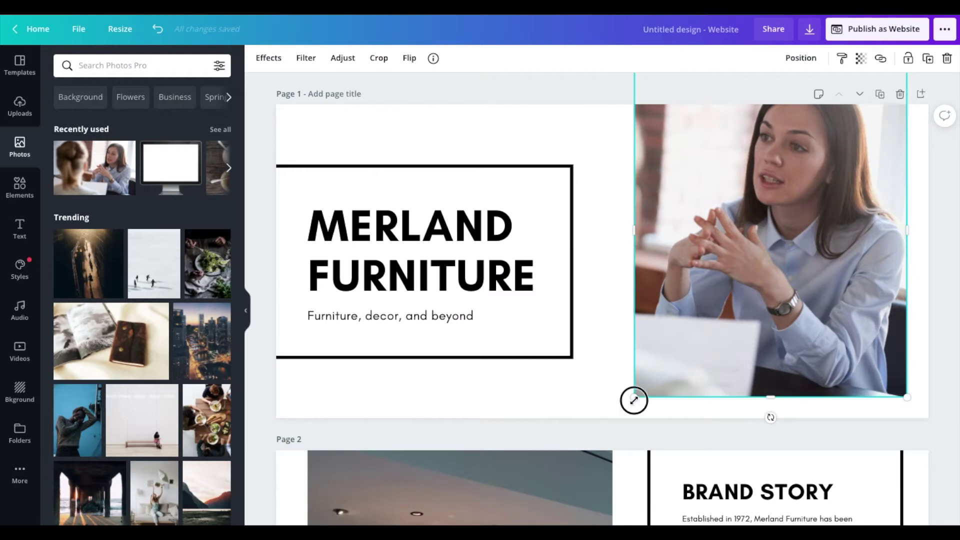
Enlarge and reposition the woman photo to fill page 1's right side.
drag(634, 400, 573, 471)
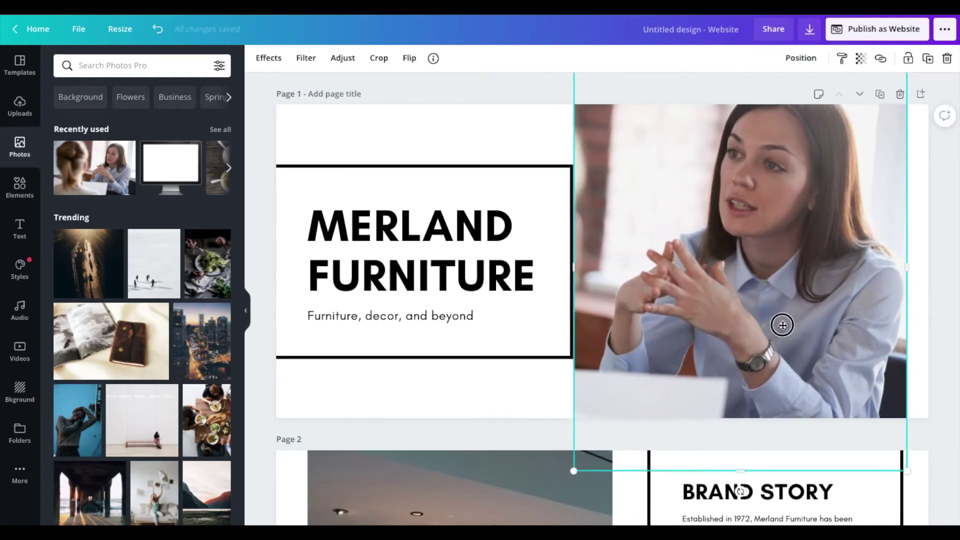
drag(782, 325, 786, 352)
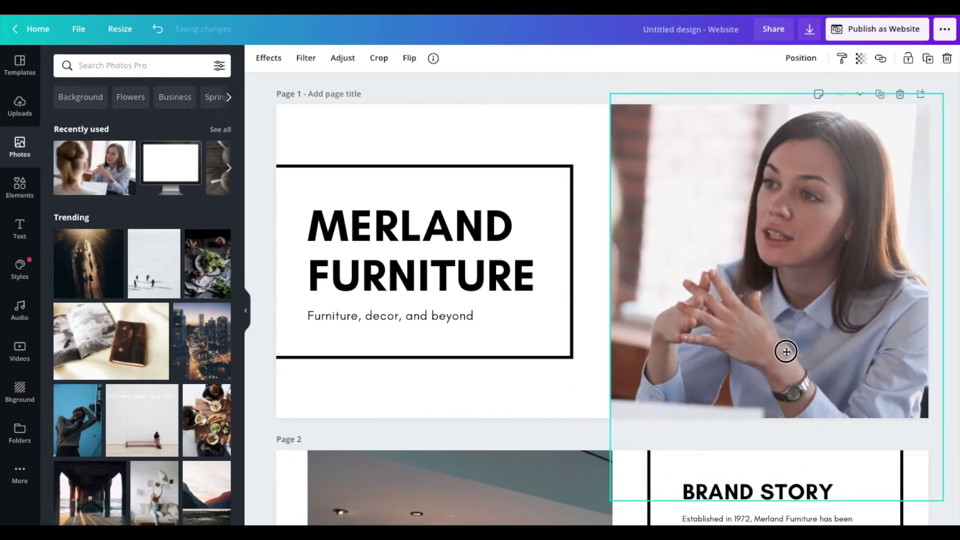
click(543, 139)
Replace MERLAND FURNITURE with 'ARE YOU LOOKING FOR A PROFESSIONAL BUSINESS COACH' and shrink it to three lines.
click(523, 276)
click(523, 276)
click(534, 278)
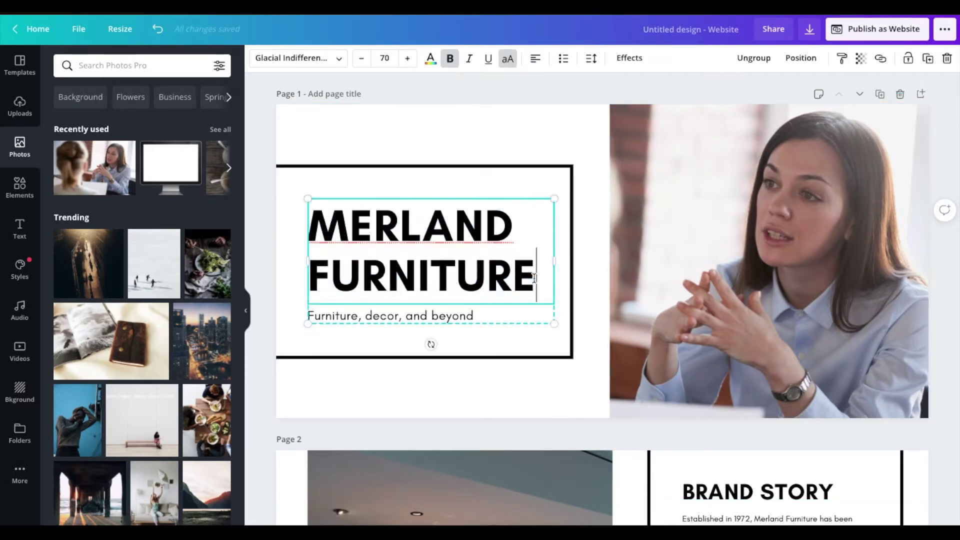
drag(534, 278, 316, 230)
text(ARE)
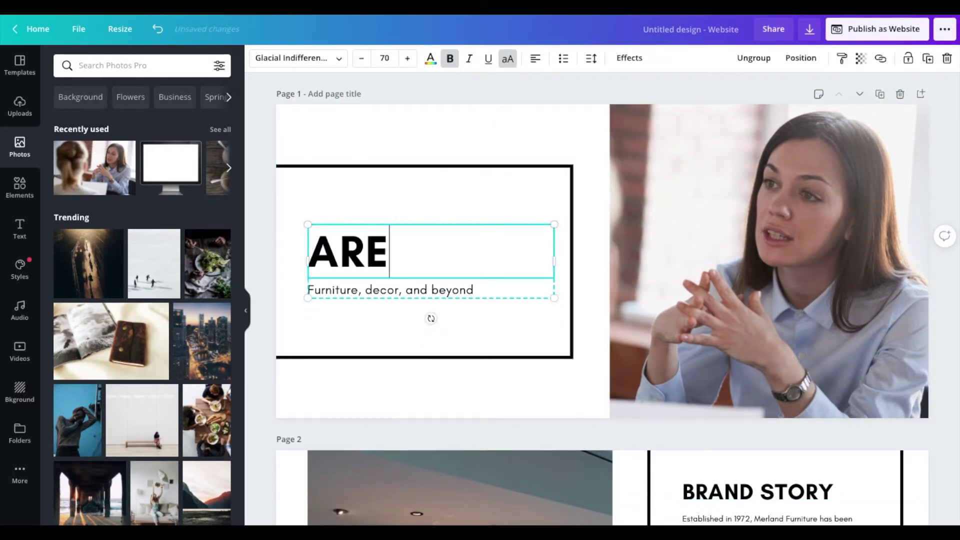
text( YOU LOOKING)
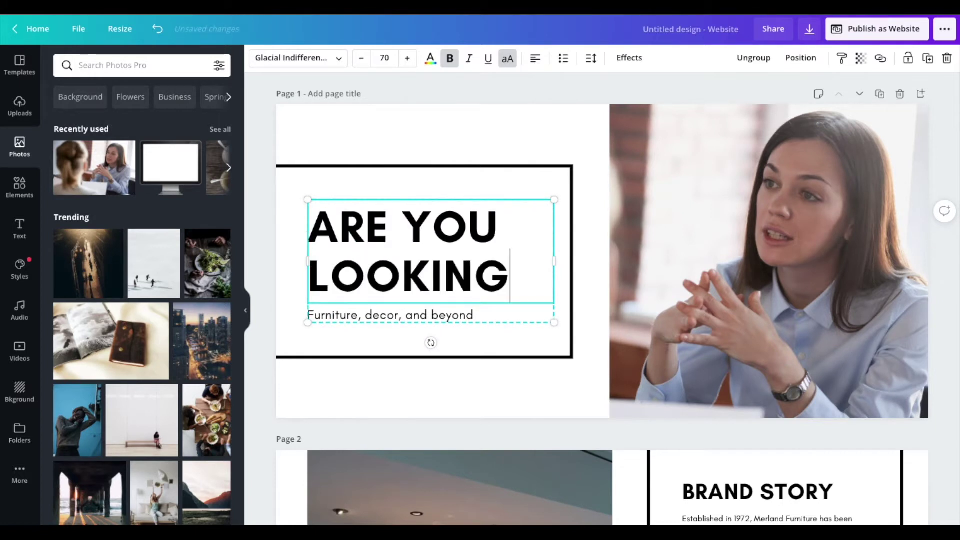
text( FOR A PROFESSIONAL )
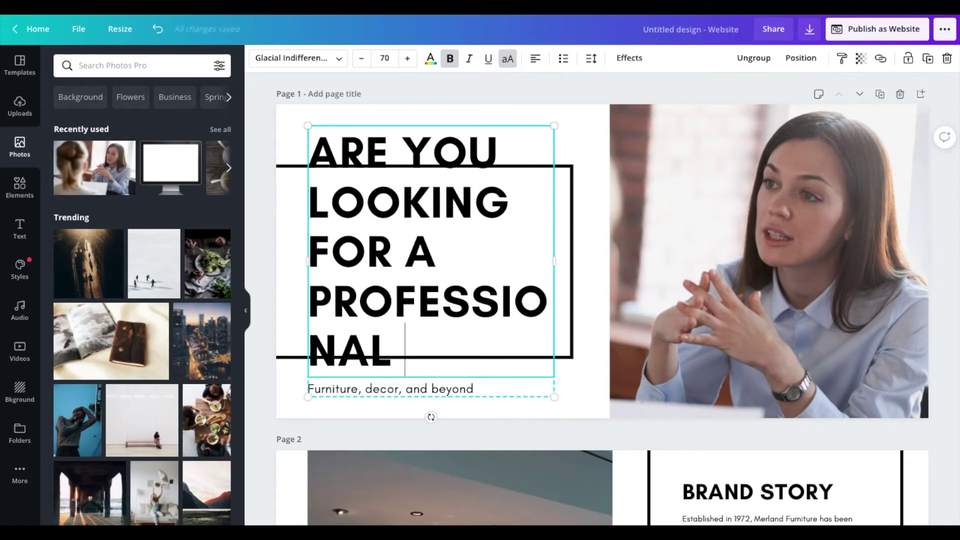
text(BUSINESS COACH?)
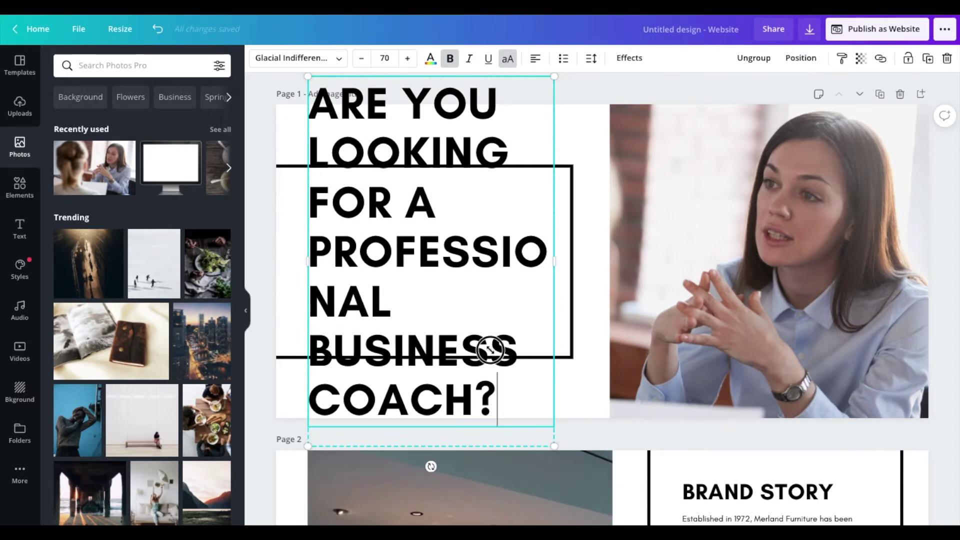
drag(490, 350, 439, 247)
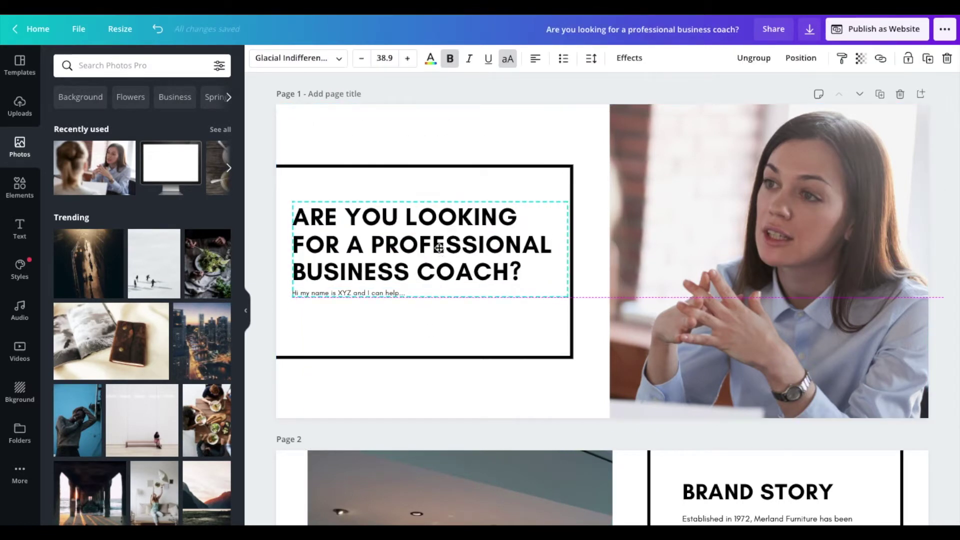
click(445, 121)
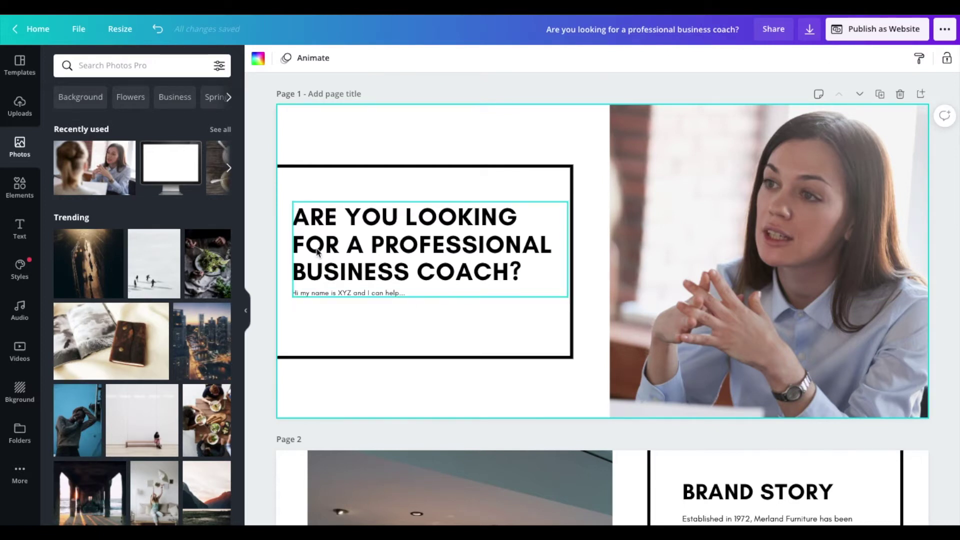
Add a silver button graphic from a 'button' search, sized to a 244×39 bar under the subtitle.
click(29, 194)
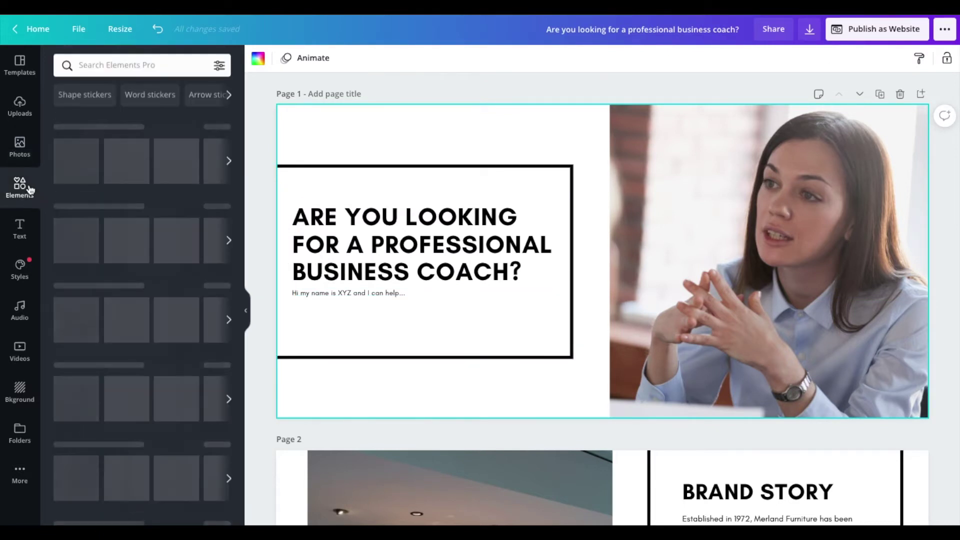
click(111, 67)
text(button)
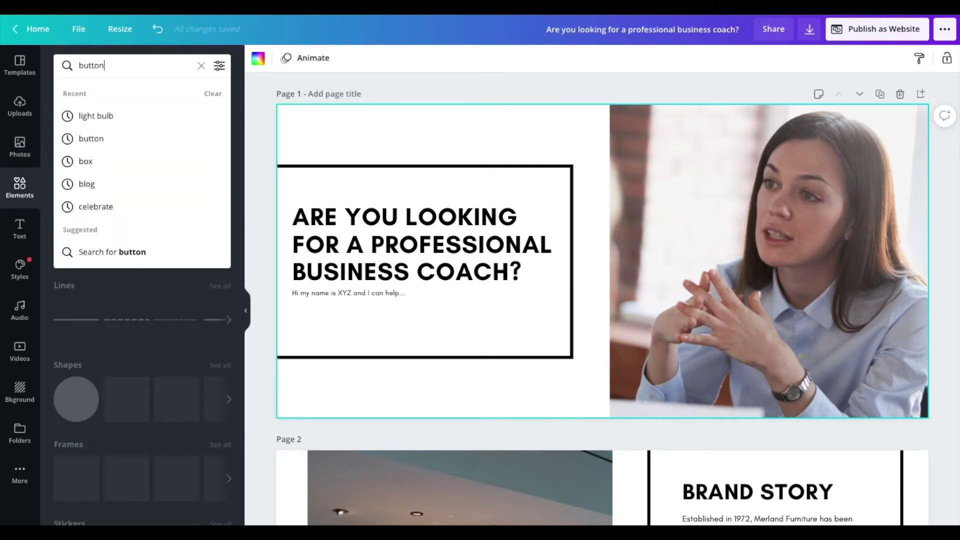
key(Return)
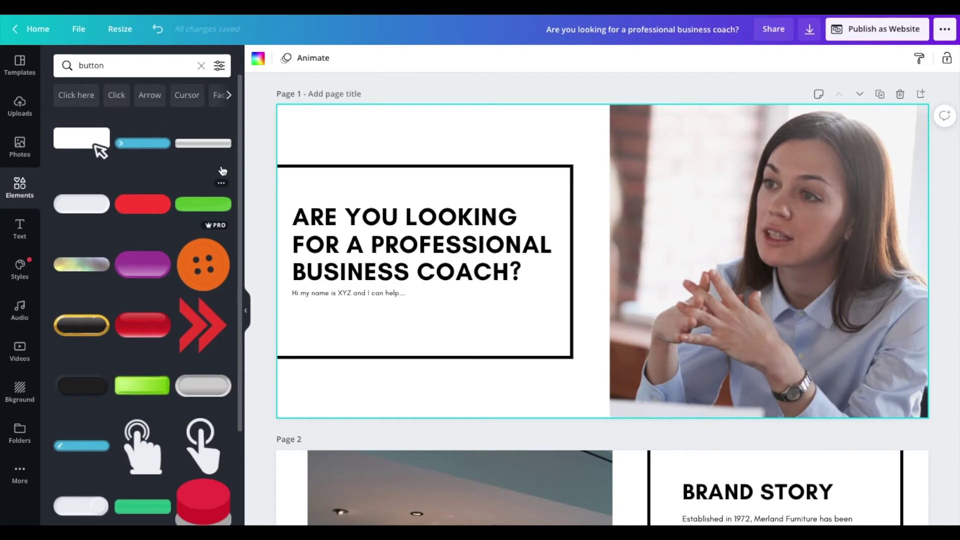
click(207, 146)
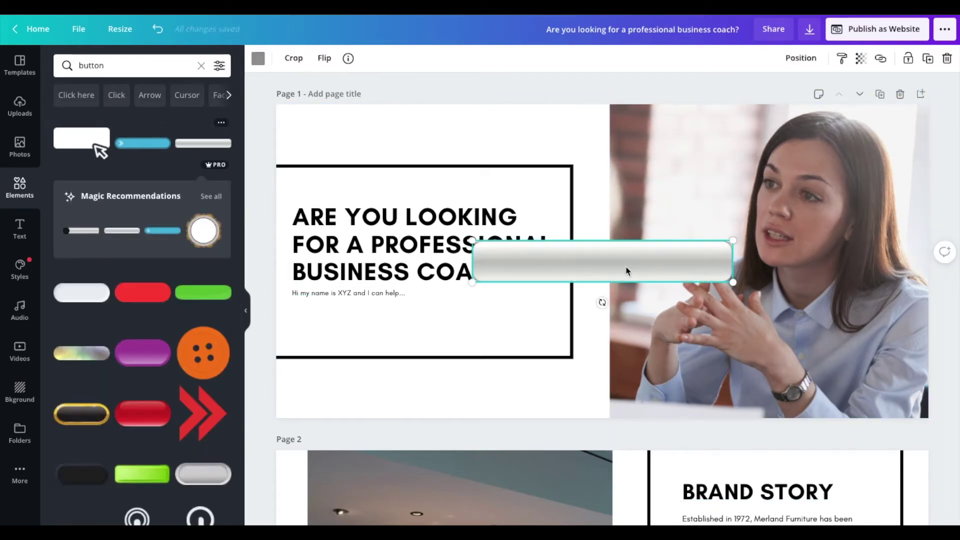
drag(483, 314, 446, 332)
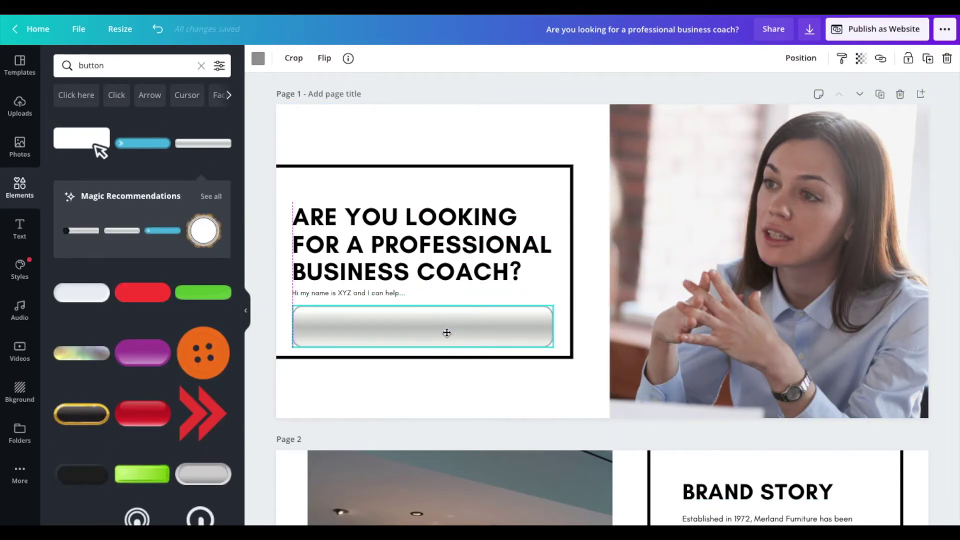
drag(557, 347, 373, 324)
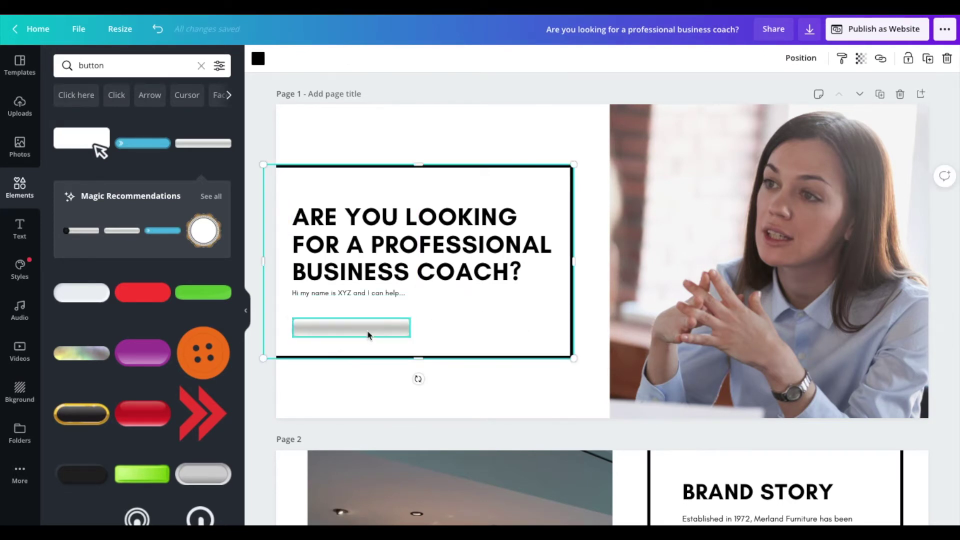
click(368, 331)
click(20, 228)
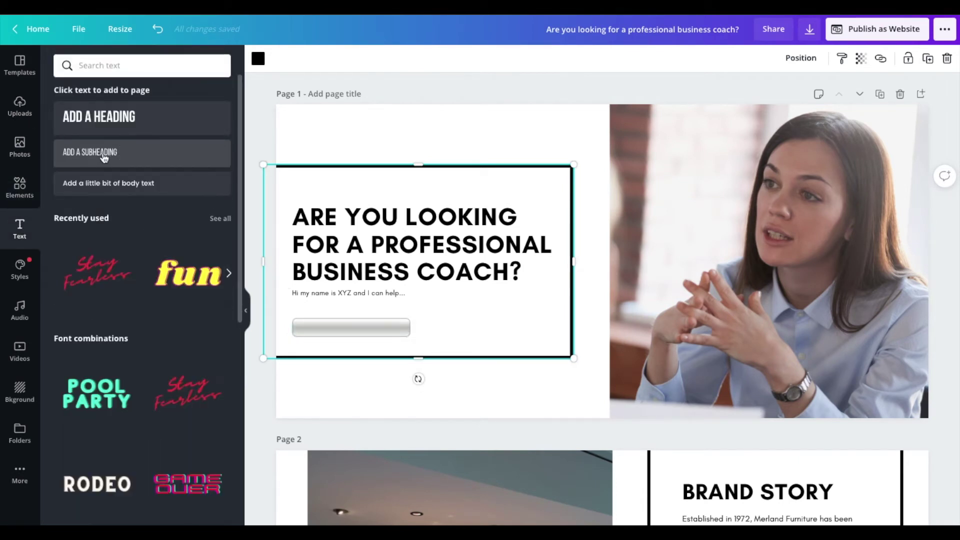
click(103, 155)
text(LICK HERE)
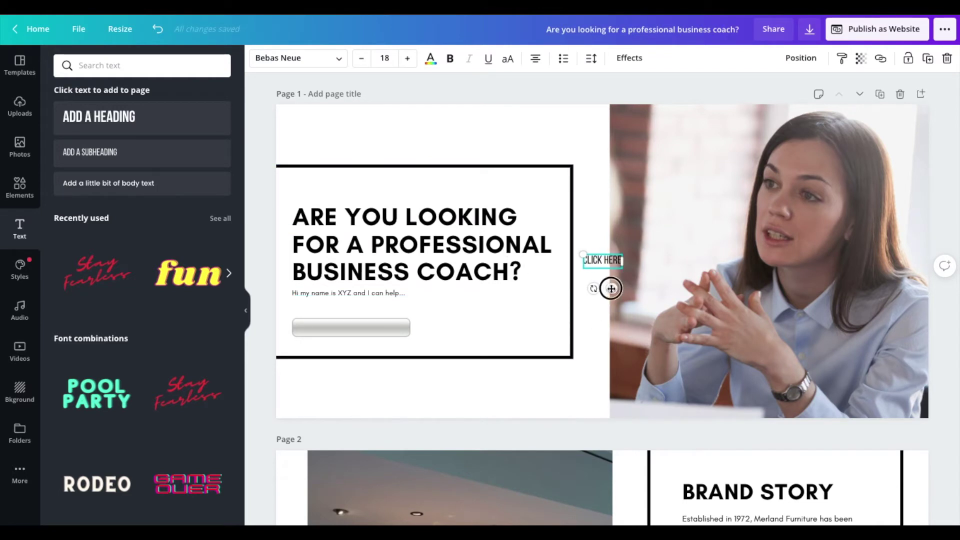
drag(611, 289, 362, 355)
click(482, 302)
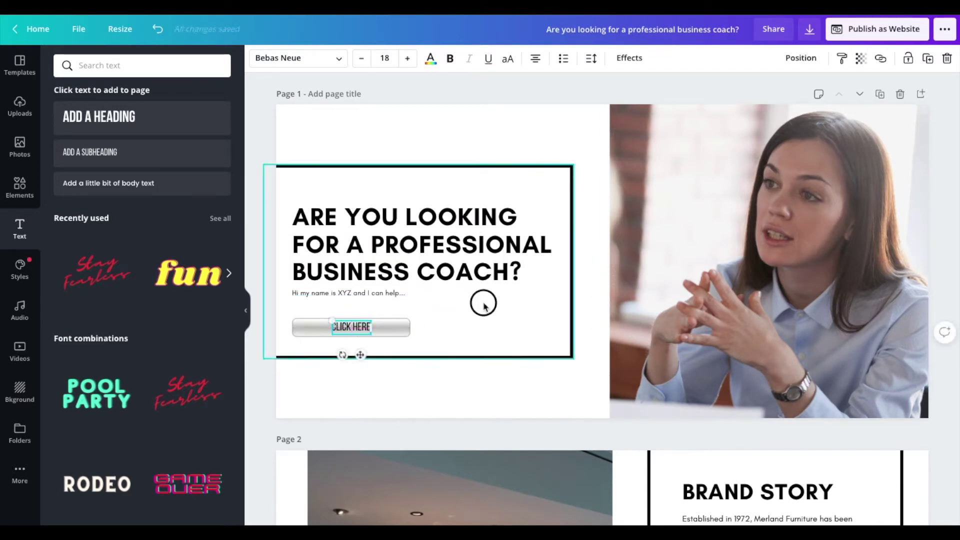
click(494, 118)
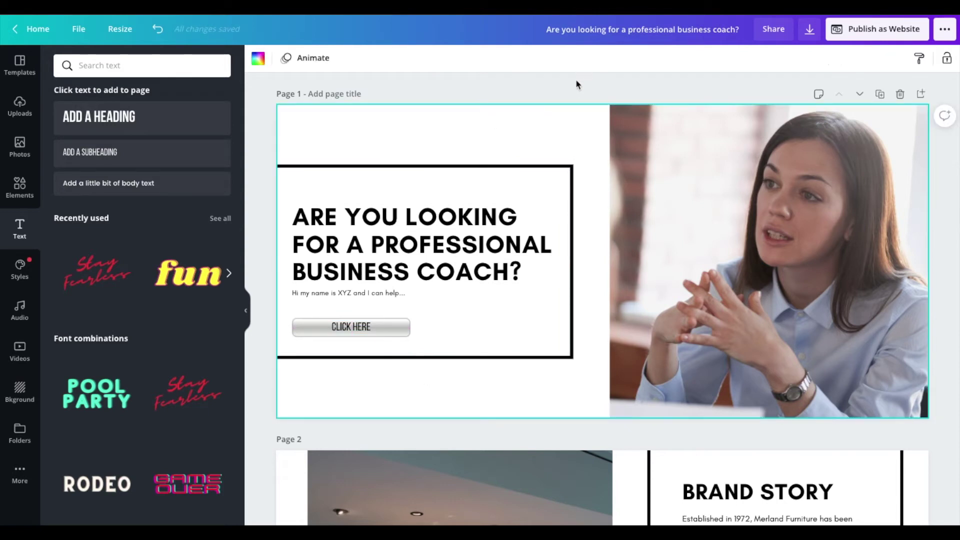
click(572, 93)
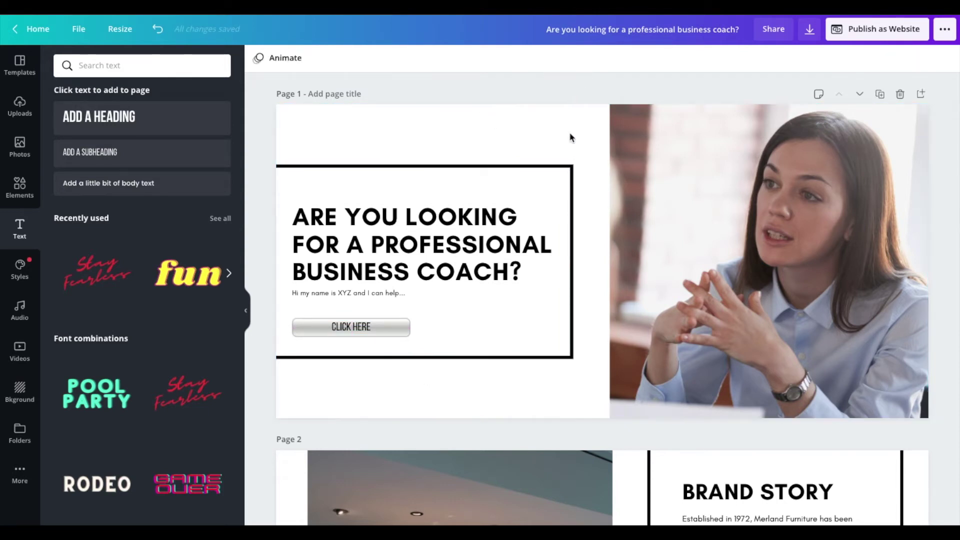
Apply Background Remover to the woman's photo on page 1.
click(700, 152)
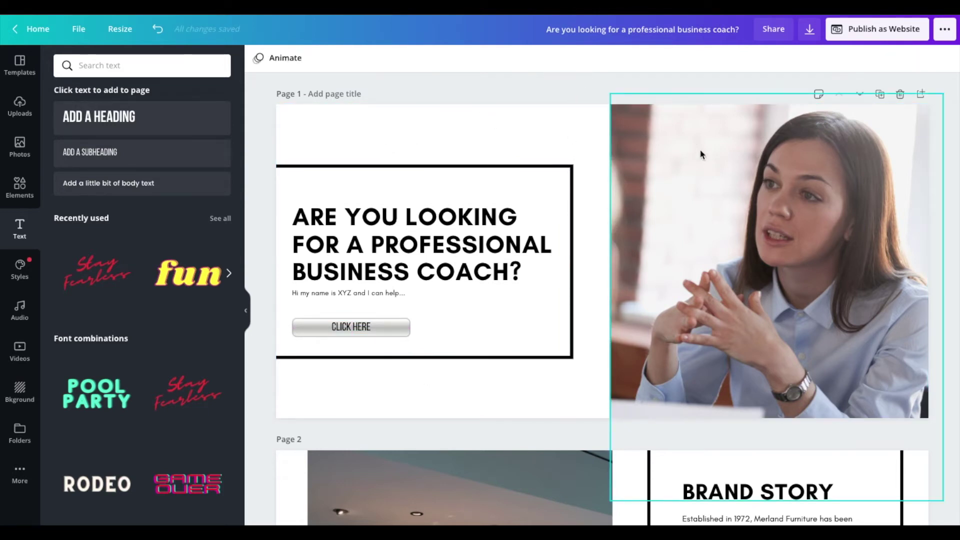
click(270, 57)
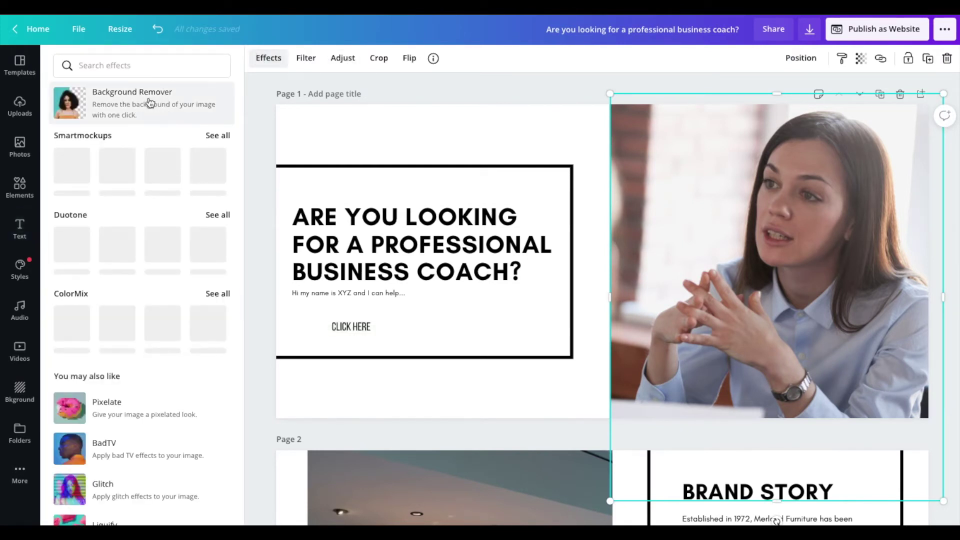
click(149, 103)
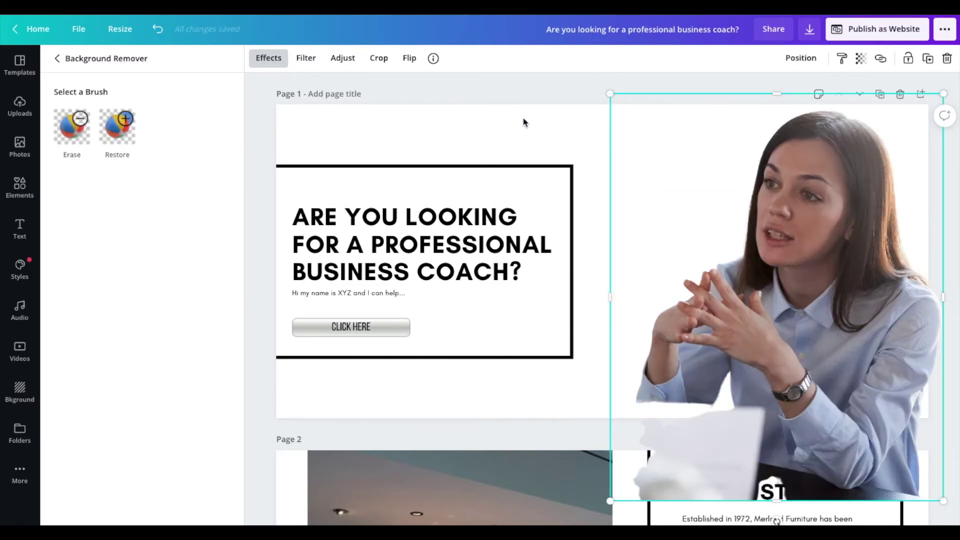
click(493, 129)
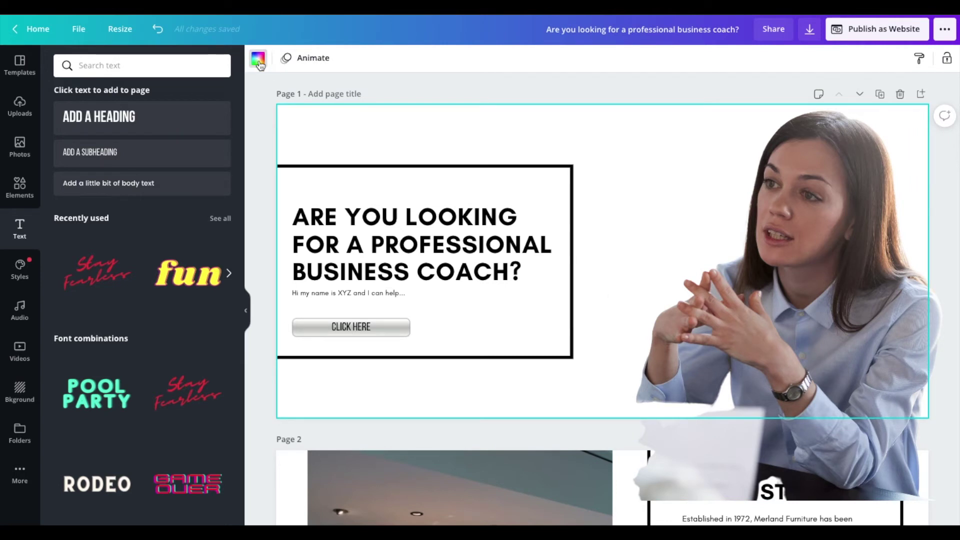
click(258, 59)
Set page 1's background to the blue brand colour.
click(135, 264)
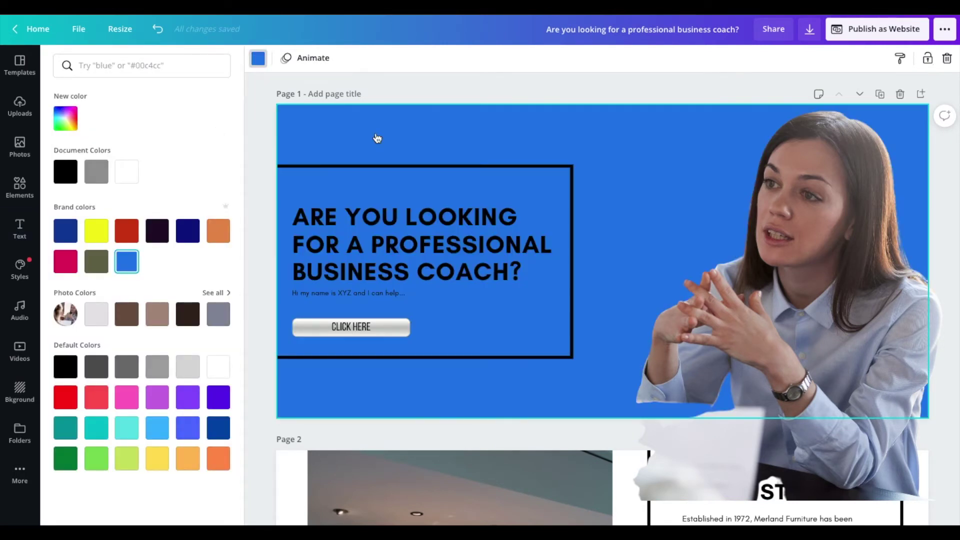
click(488, 88)
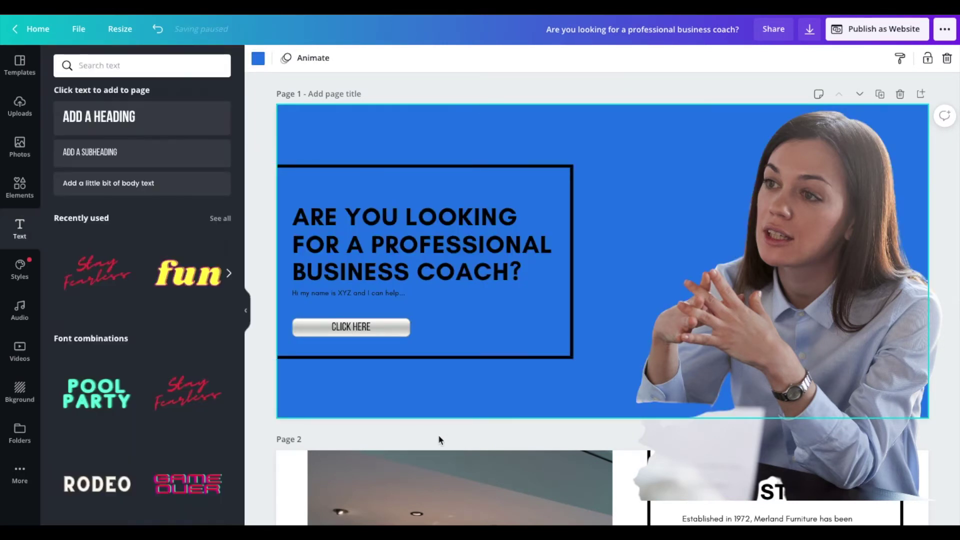
scroll(509, 337, down, 3)
scroll(509, 338, down, 1)
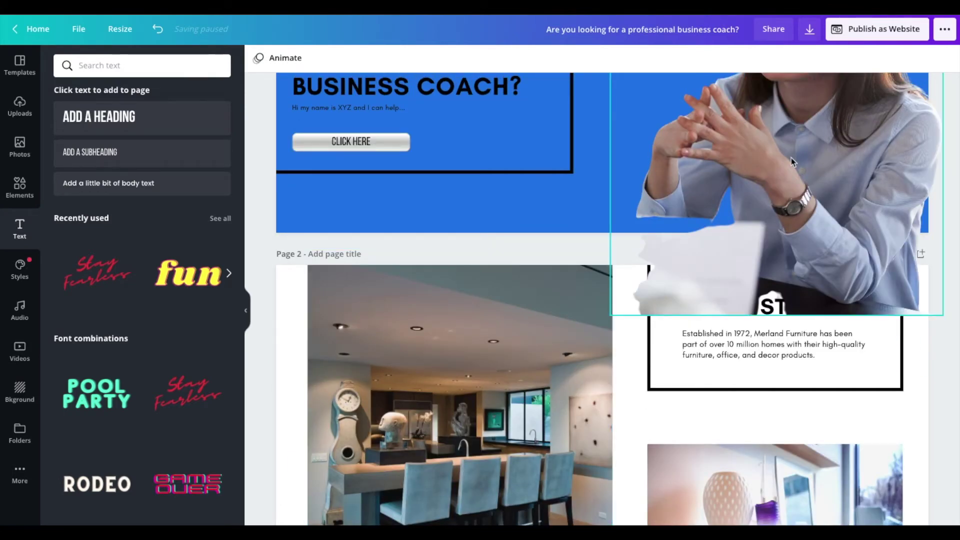
scroll(561, 254, down, 2)
Shorten the cut-out woman photo so it stops above page 2's BRAND STORY heading.
click(553, 290)
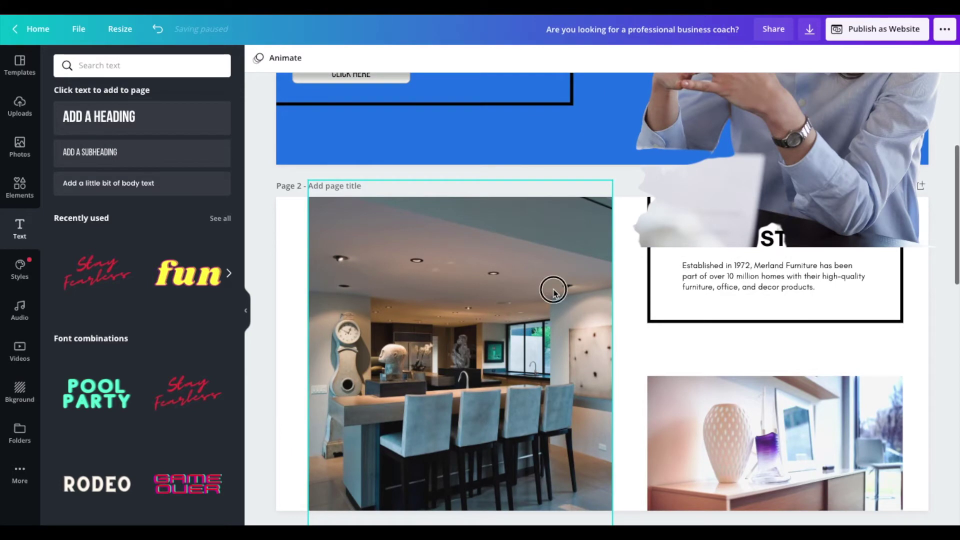
click(776, 206)
scroll(795, 225, up, 5)
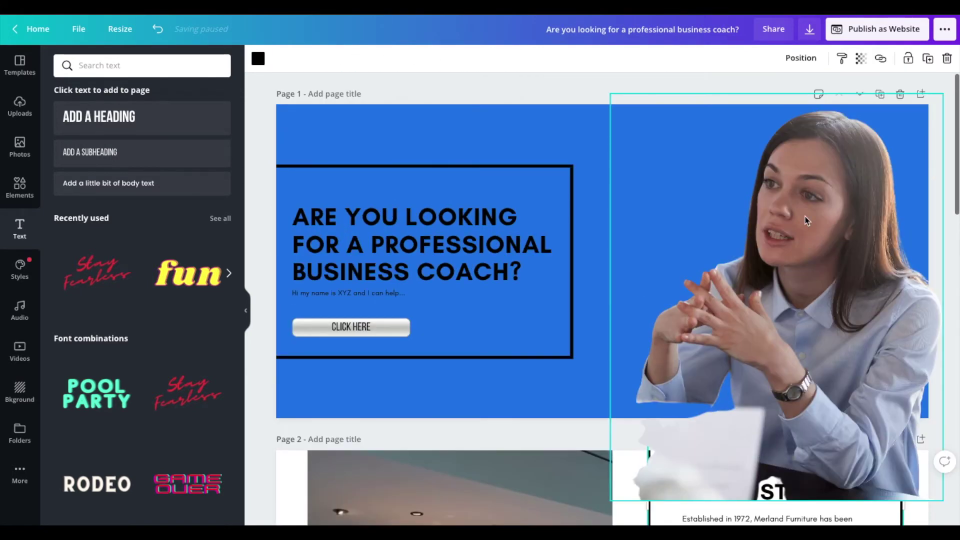
scroll(800, 280, down, 2)
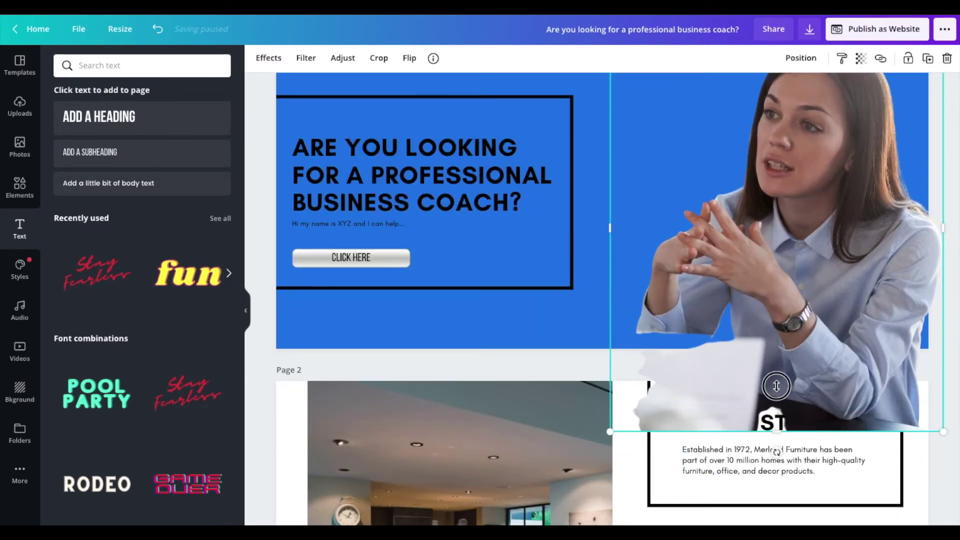
drag(776, 371, 776, 348)
click(664, 368)
scroll(578, 337, down, 3)
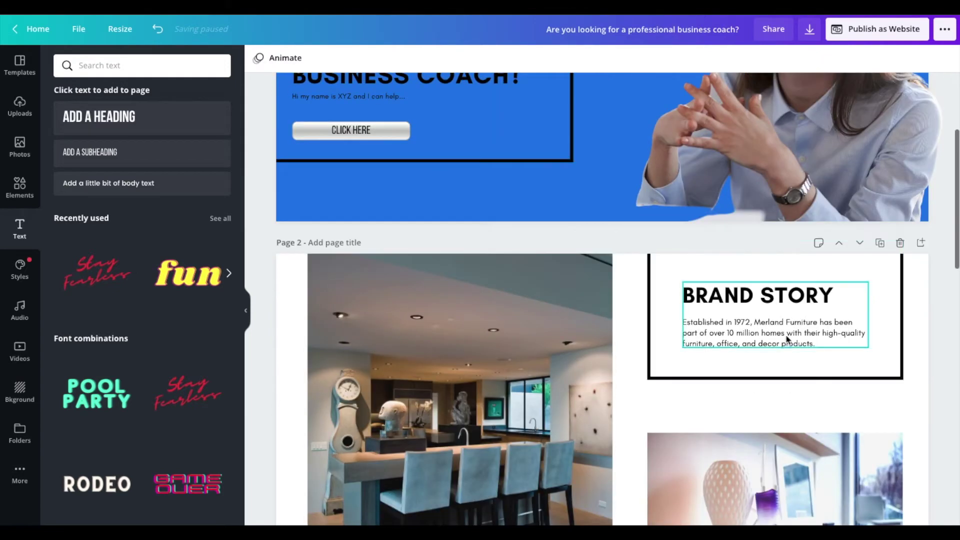
click(826, 345)
Change page 3's OUR TOP PRODUCTS heading to MY SERVICES.
scroll(553, 258, down, 6)
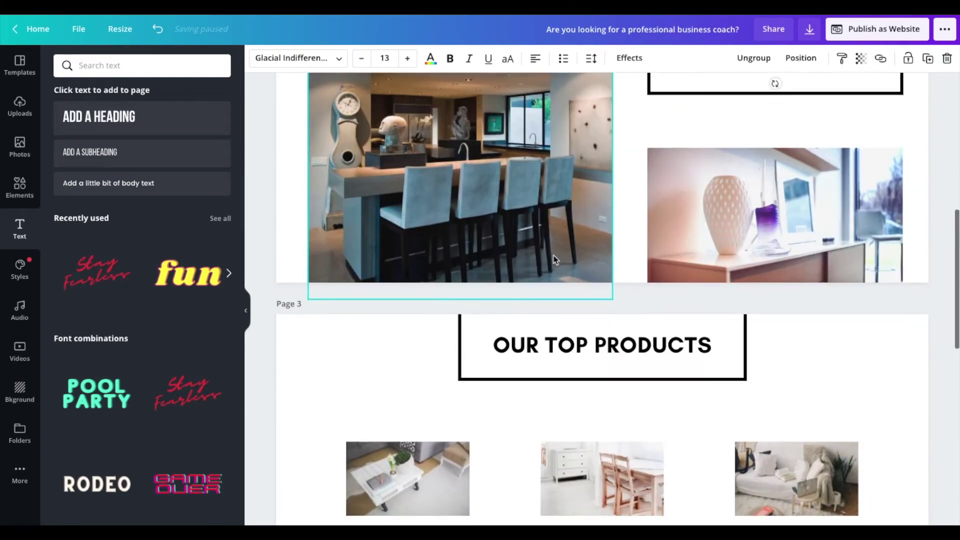
scroll(450, 242, down, 1)
click(640, 256)
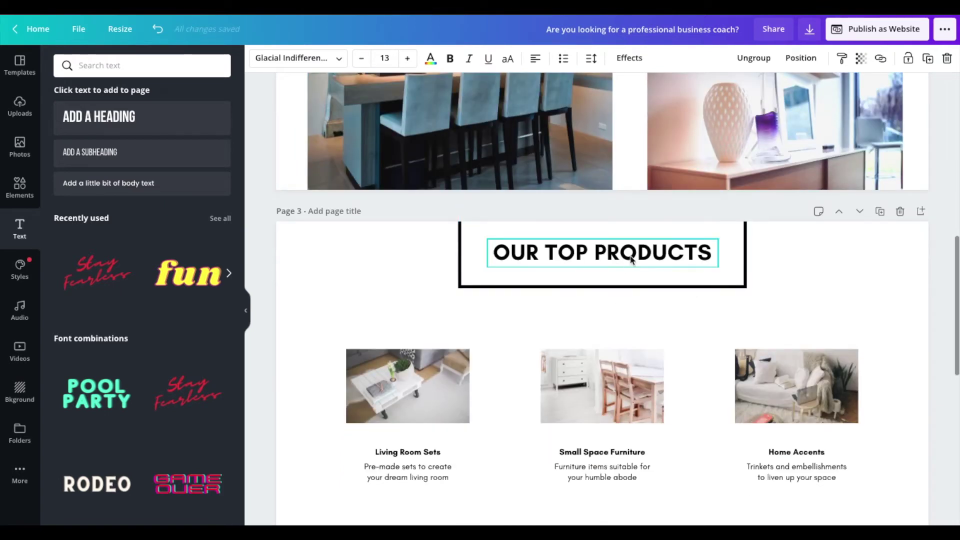
click(640, 256)
text(MY SERVICES)
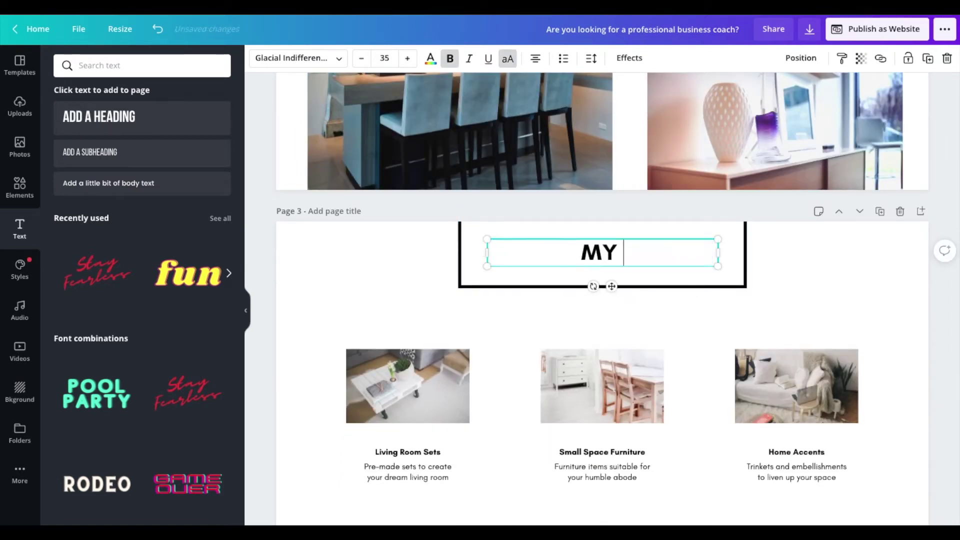
click(845, 274)
Rename the Living Room Sets item to 'one-on-one coaching'.
click(426, 390)
click(423, 477)
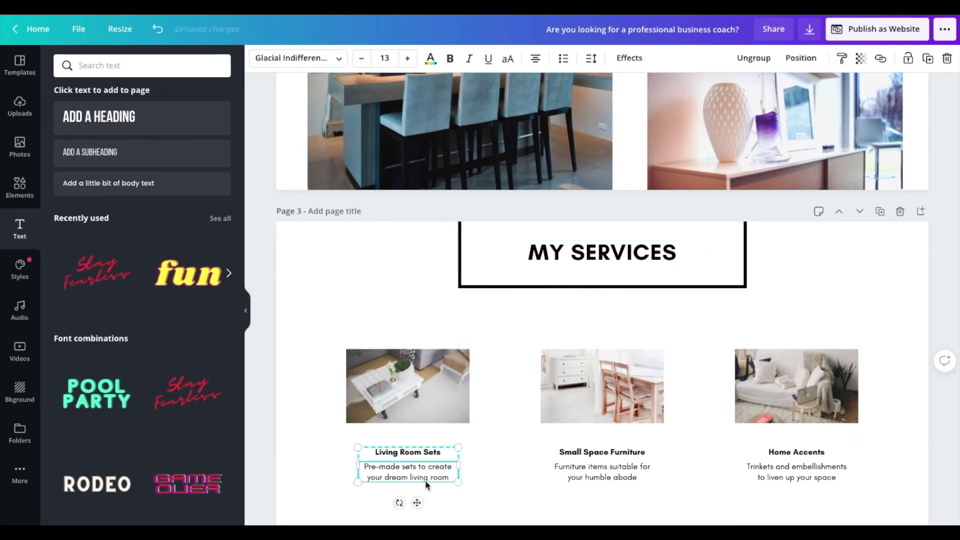
double_click(423, 452)
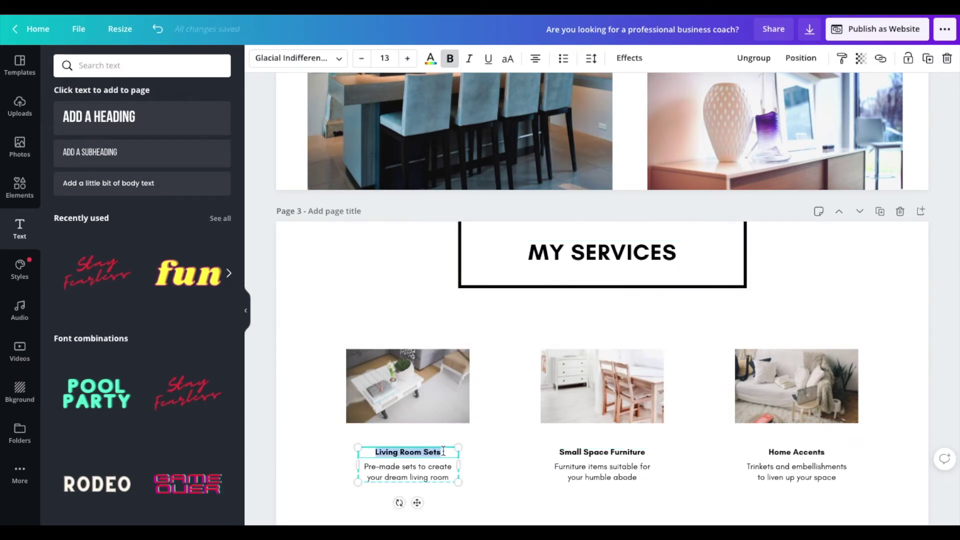
text(one-on-one coaching)
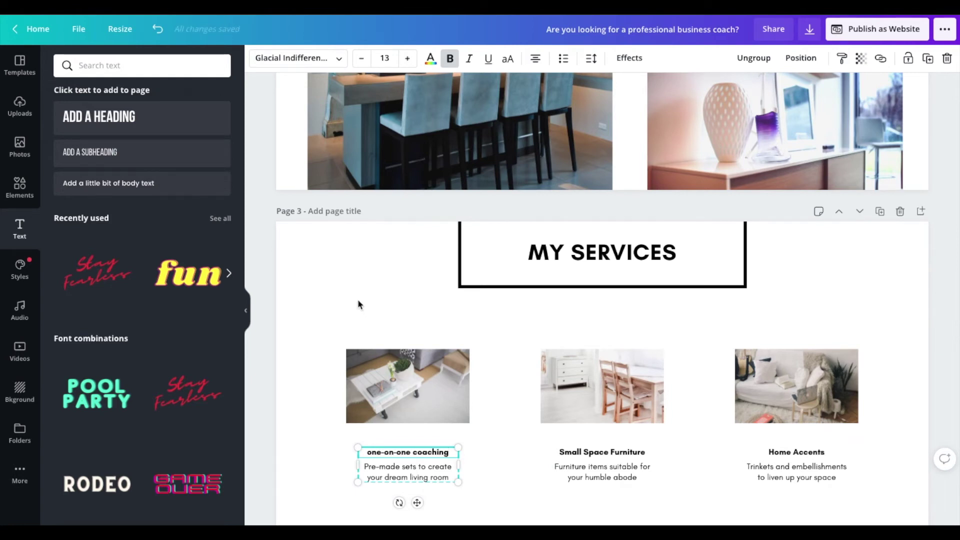
click(358, 301)
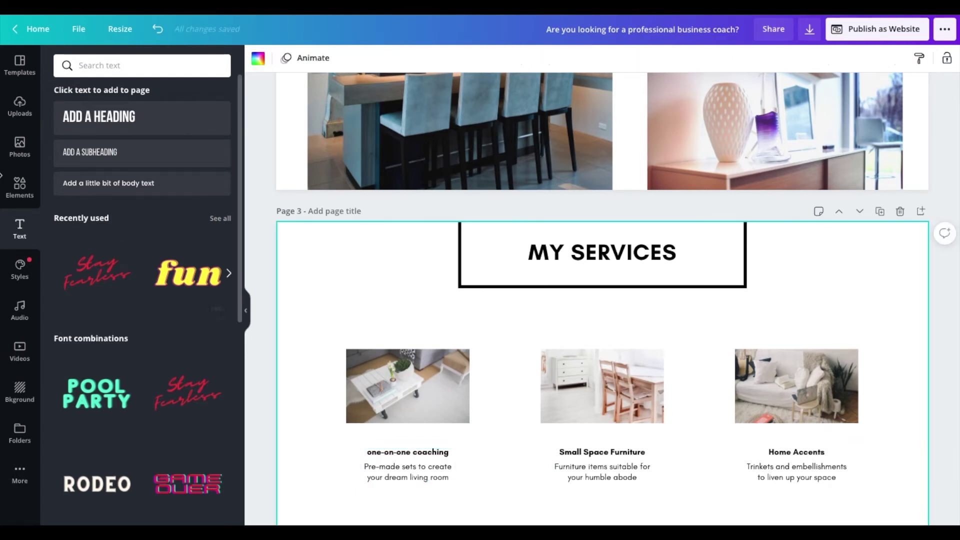
click(20, 192)
Replace the living room photo with a light bulb icon centred above one-on-one coaching.
click(135, 64)
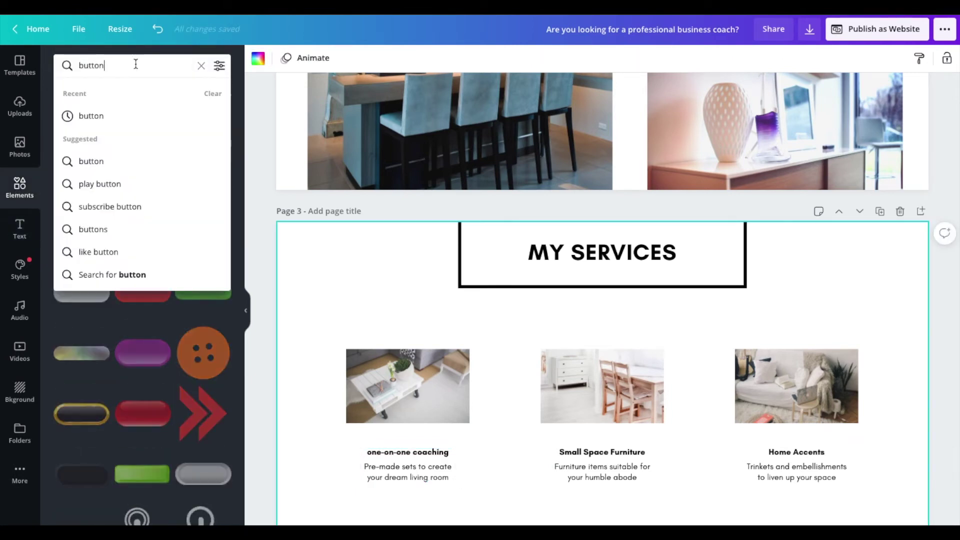
click(201, 67)
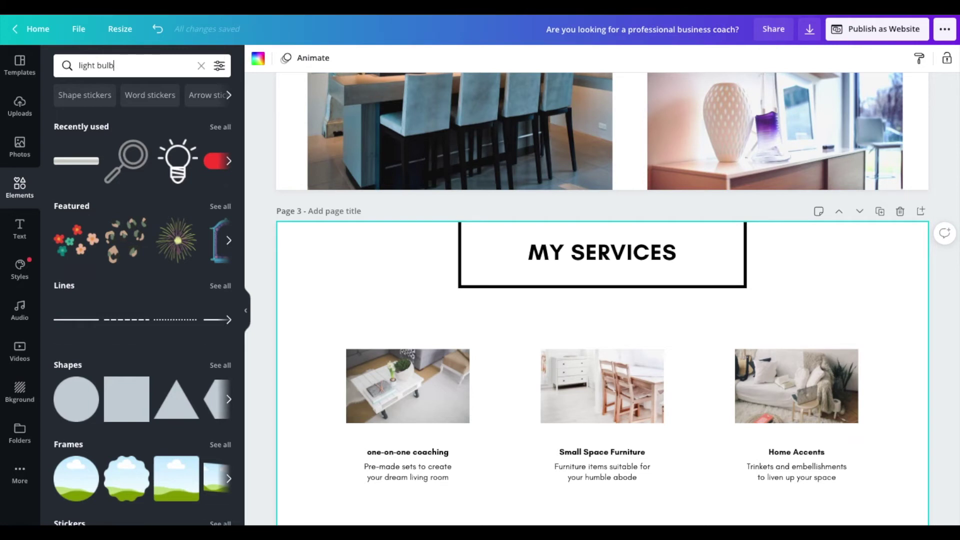
key(Return)
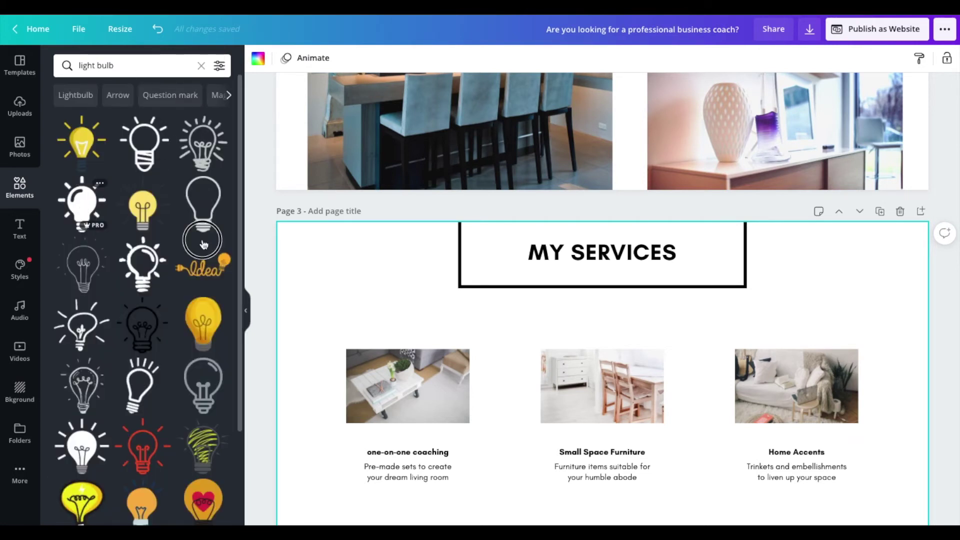
drag(204, 244, 381, 370)
click(362, 369)
key(Delete)
drag(437, 346, 405, 394)
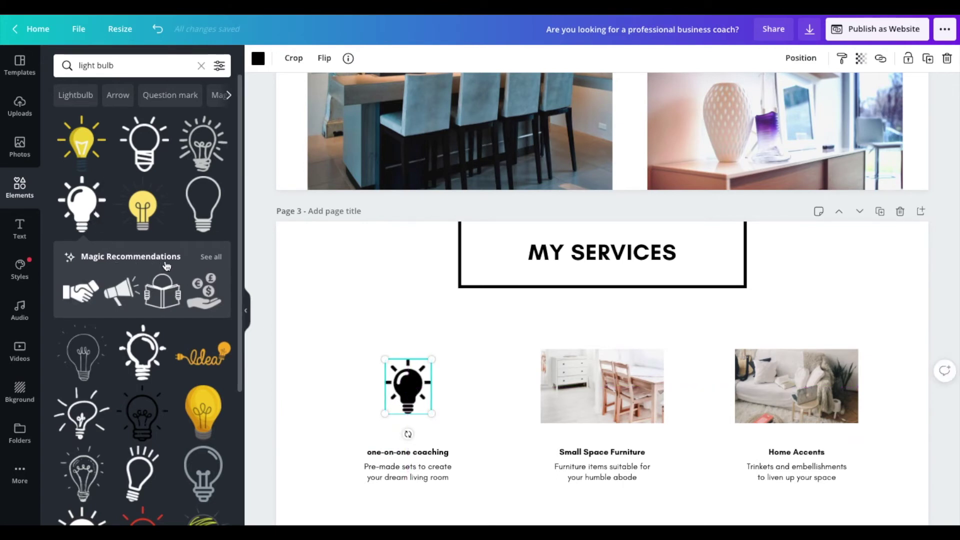
Replace the chair photo with a magnifier icon, sized and centred above Small Space Furniture.
click(211, 258)
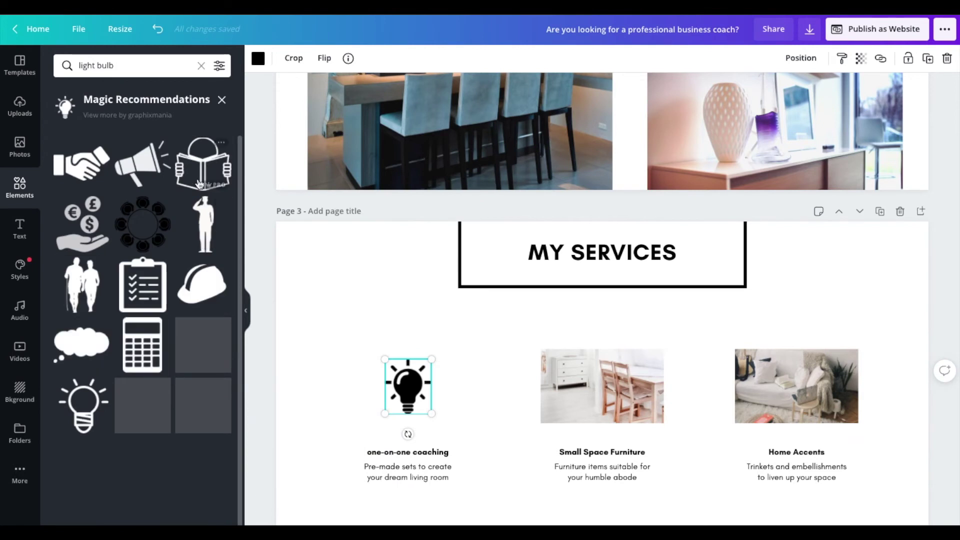
scroll(161, 350, down, 1)
drag(134, 362, 558, 361)
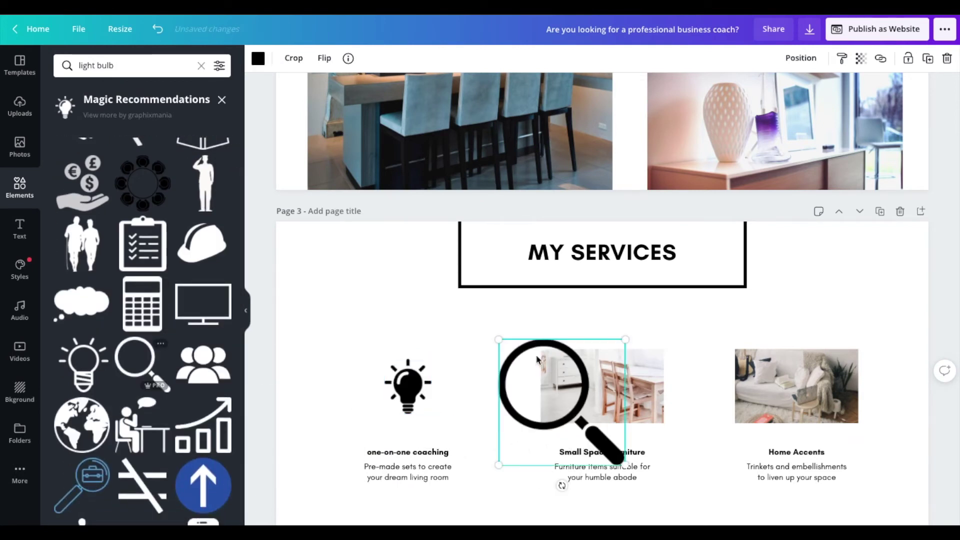
click(653, 368)
key(Delete)
click(557, 395)
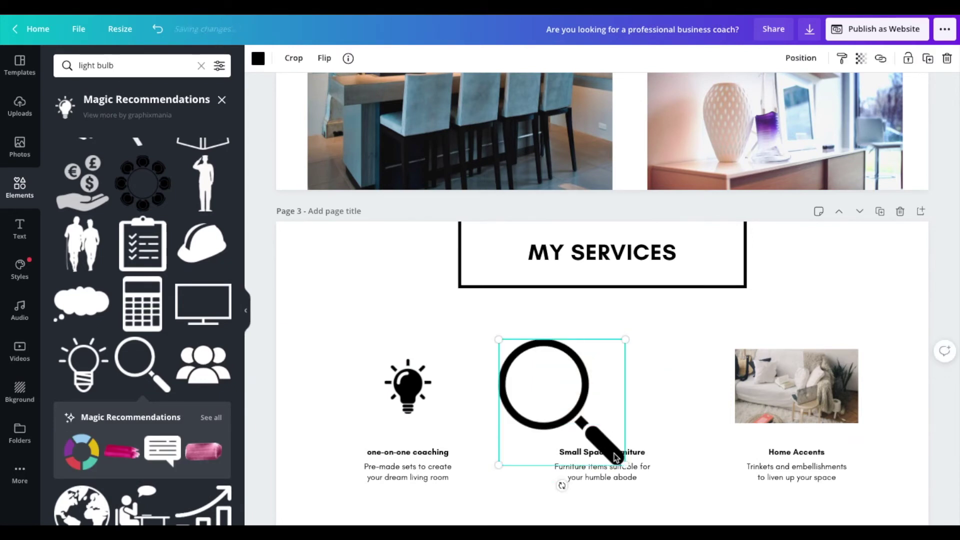
drag(625, 466, 573, 413)
drag(518, 355, 591, 374)
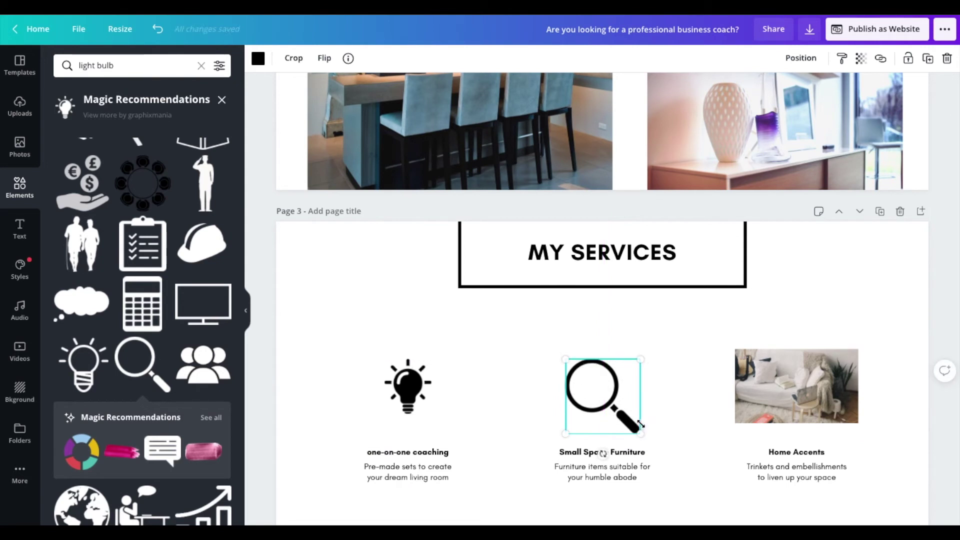
drag(636, 433, 627, 421)
drag(594, 386, 604, 390)
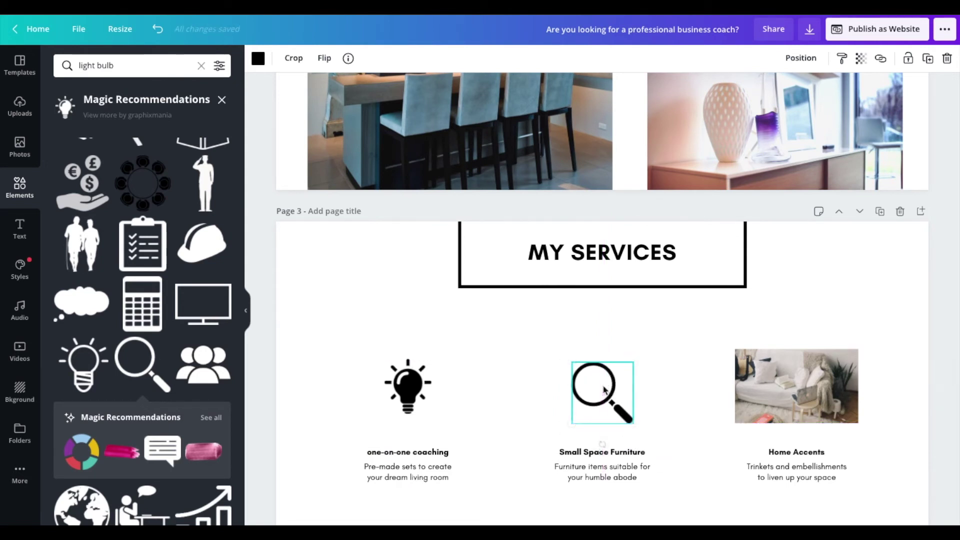
click(898, 370)
scroll(820, 300, up, 2)
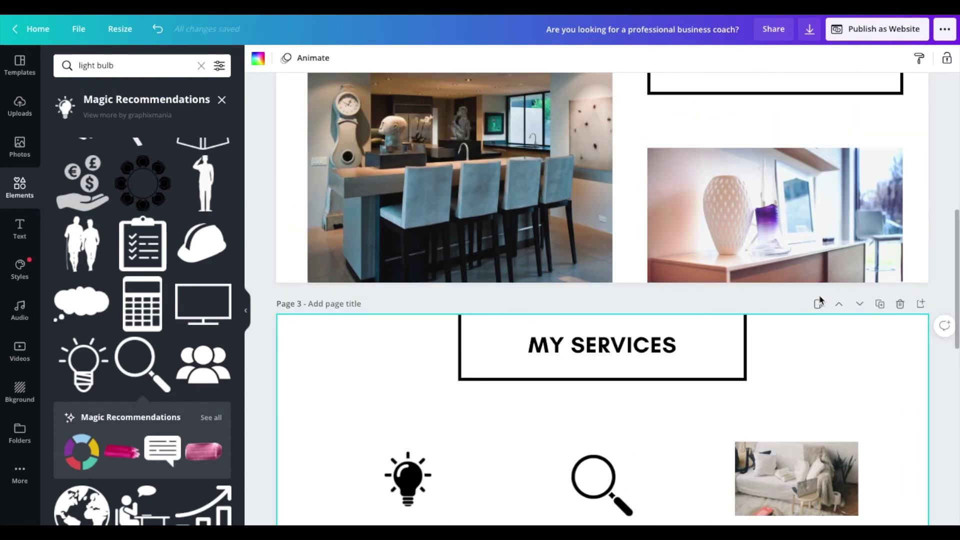
Look over the service, review and contact pages, briefly checking the Photos panel.
scroll(820, 300, down, 3)
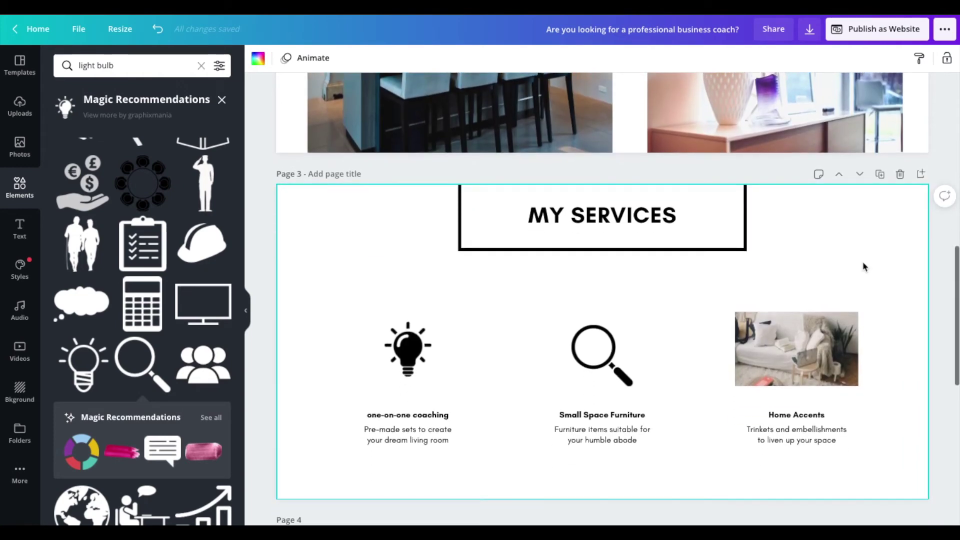
scroll(864, 267, down, 1)
scroll(825, 257, down, 1)
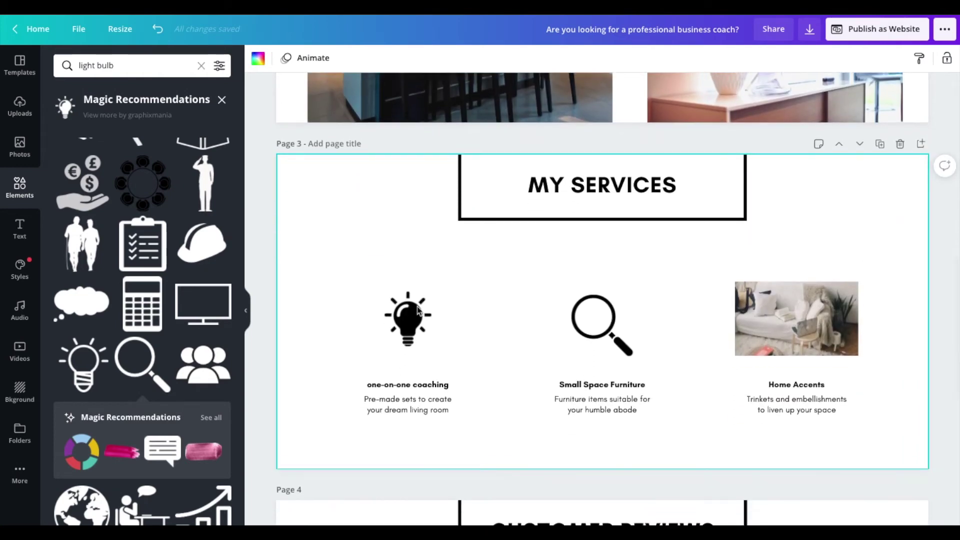
scroll(348, 295, down, 9)
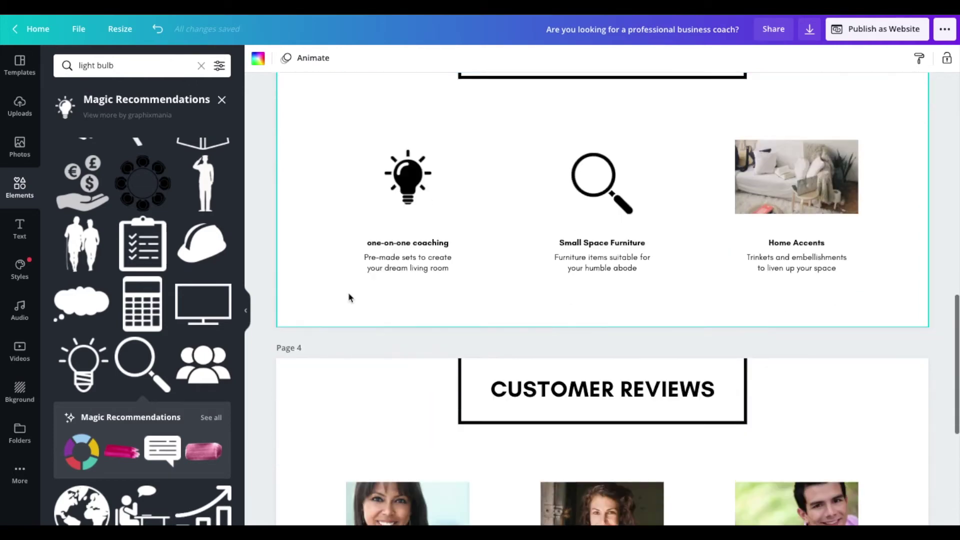
scroll(435, 243, down, 1)
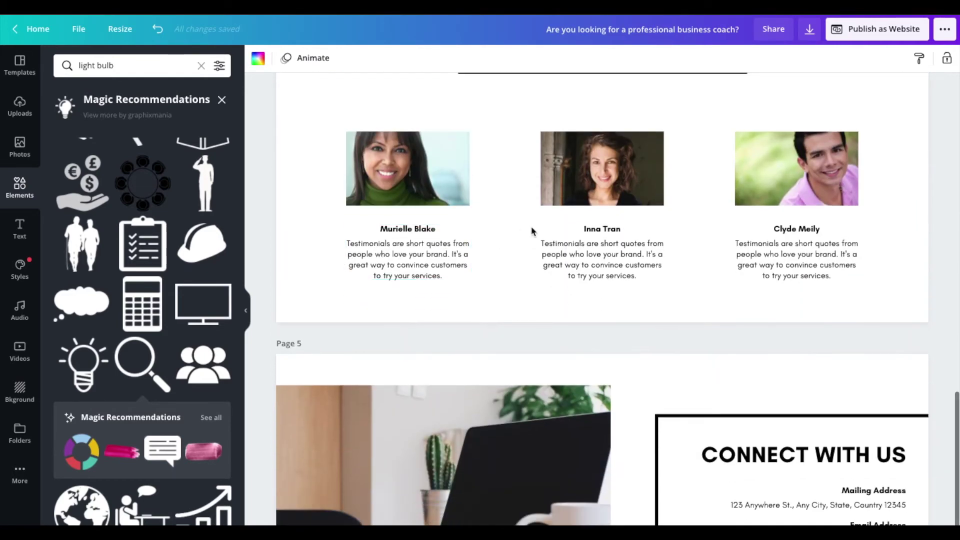
scroll(630, 370, down, 3)
click(559, 374)
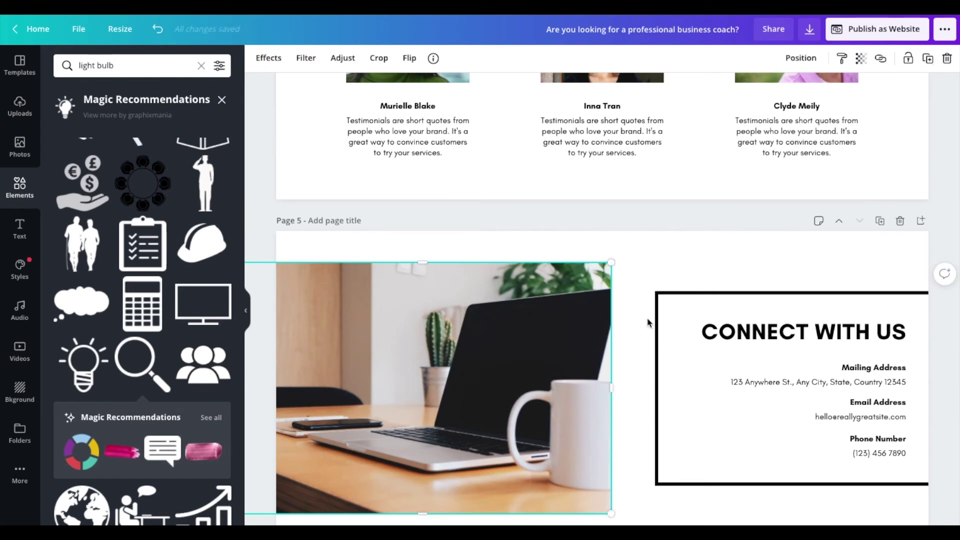
click(19, 148)
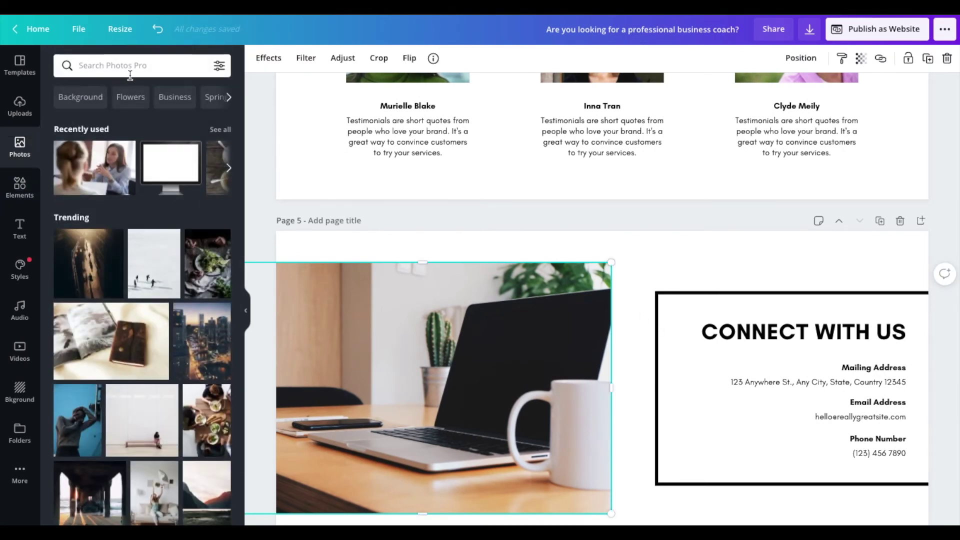
click(19, 198)
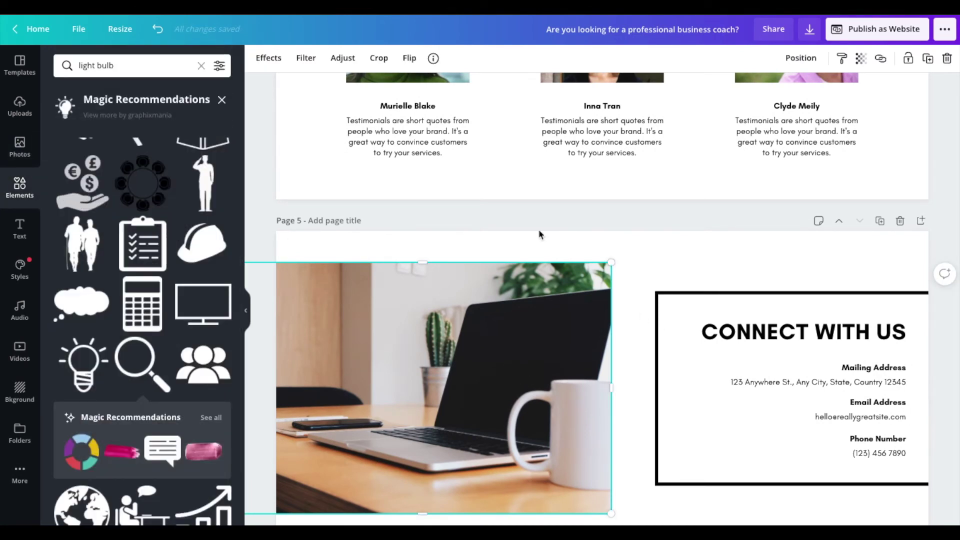
click(593, 230)
Return to page 1 and bring up the Publish as Website options.
scroll(593, 230, up, 15)
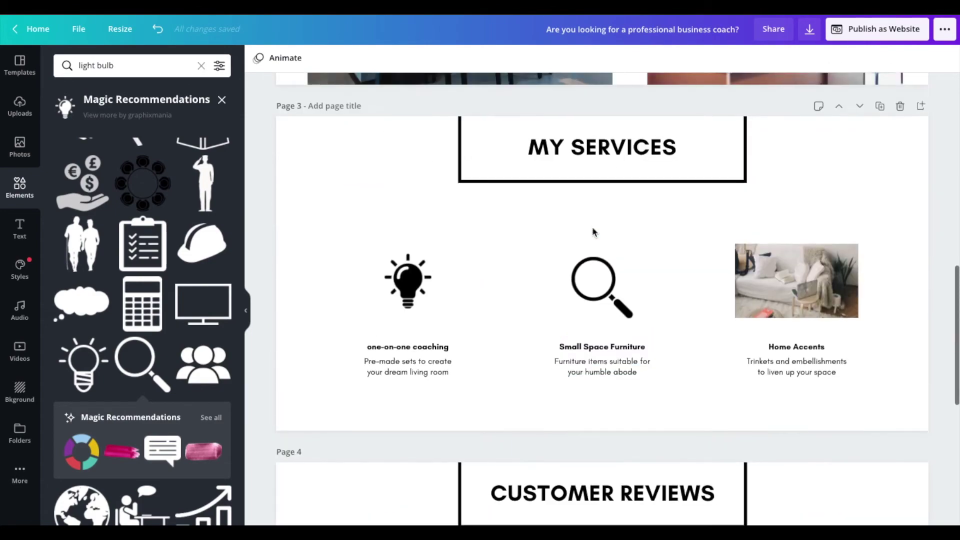
scroll(593, 230, up, 7)
scroll(593, 229, down, 5)
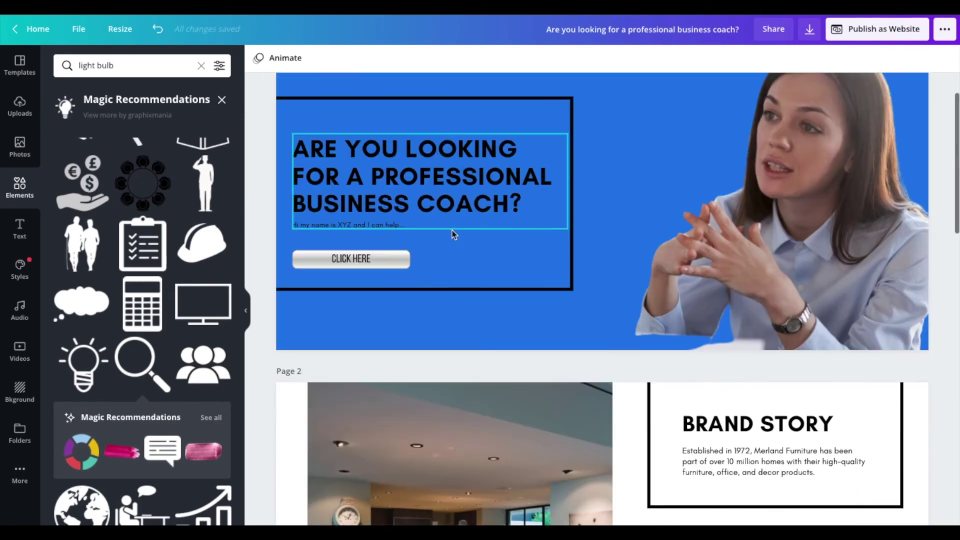
scroll(502, 270, up, 5)
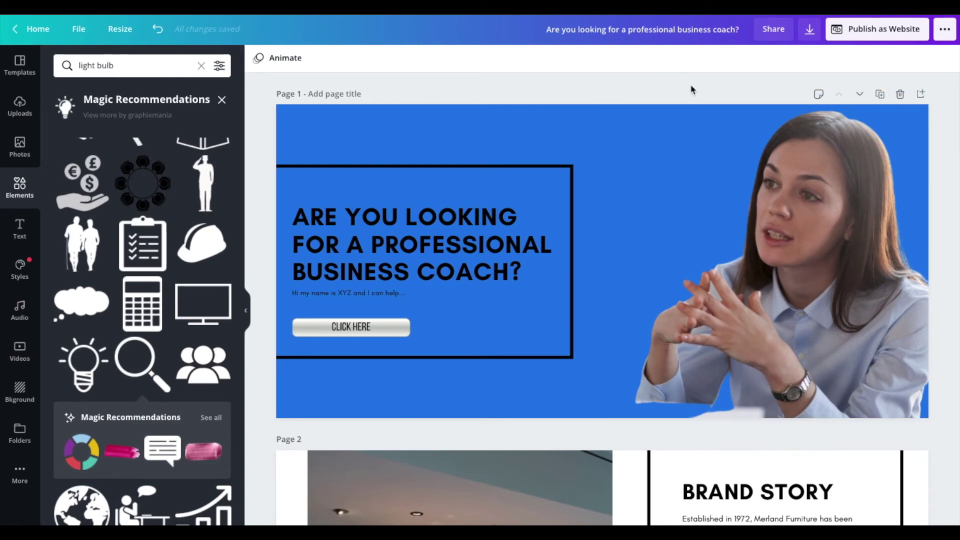
click(877, 29)
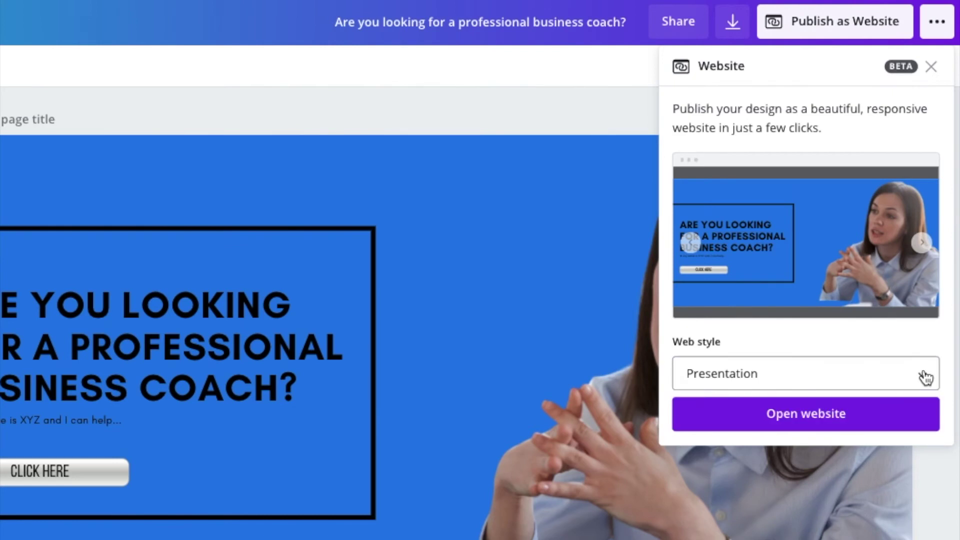
Keep the Presentation web style and preview the site, advancing to the next slide.
click(919, 376)
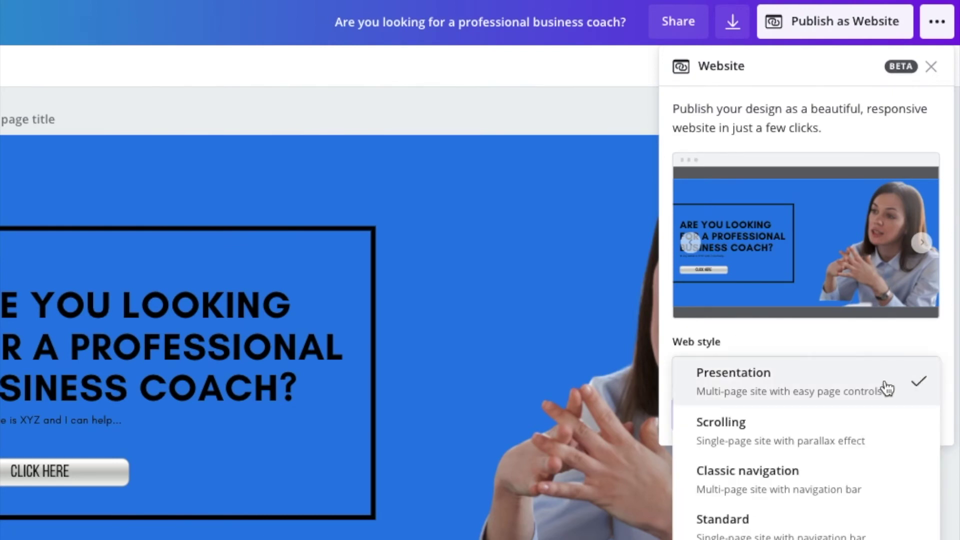
scroll(833, 500, down, 1)
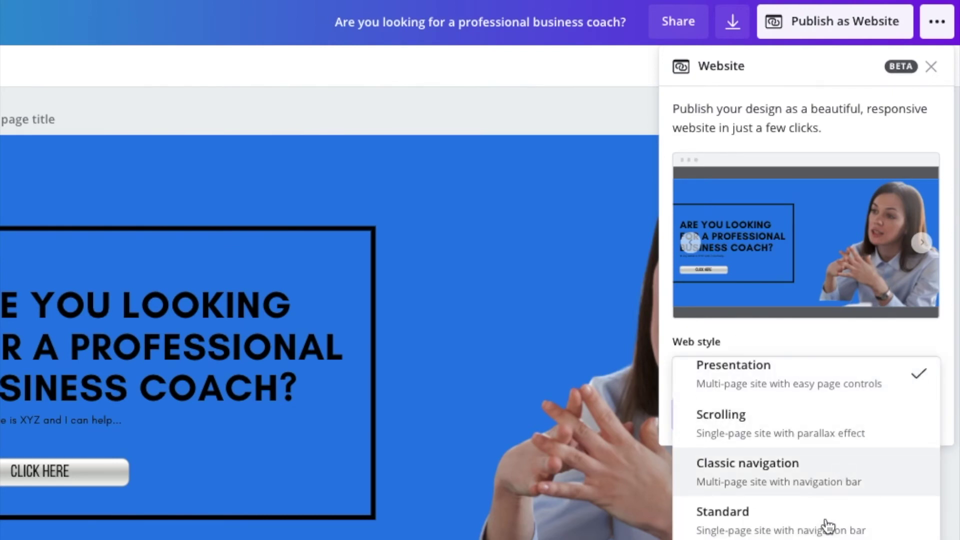
scroll(830, 470, up, 1)
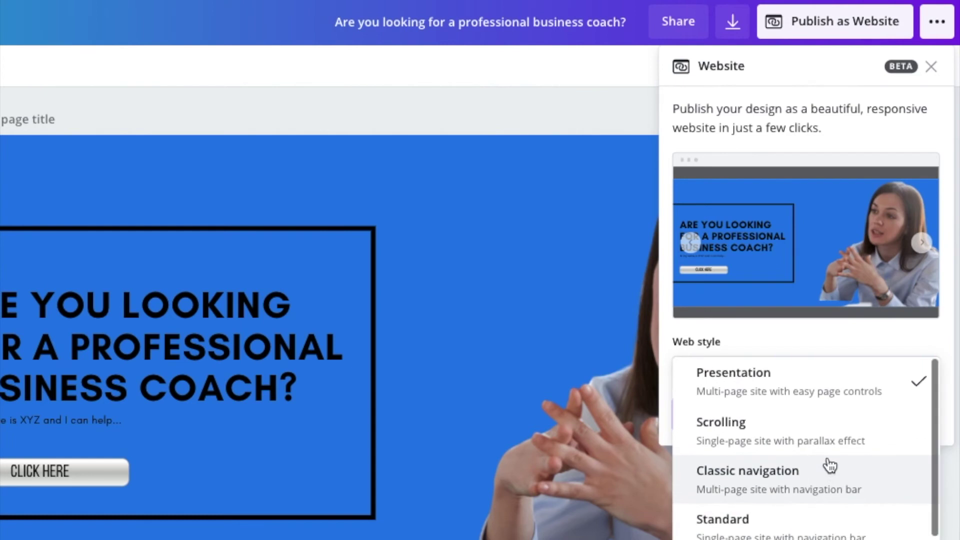
click(849, 388)
click(860, 421)
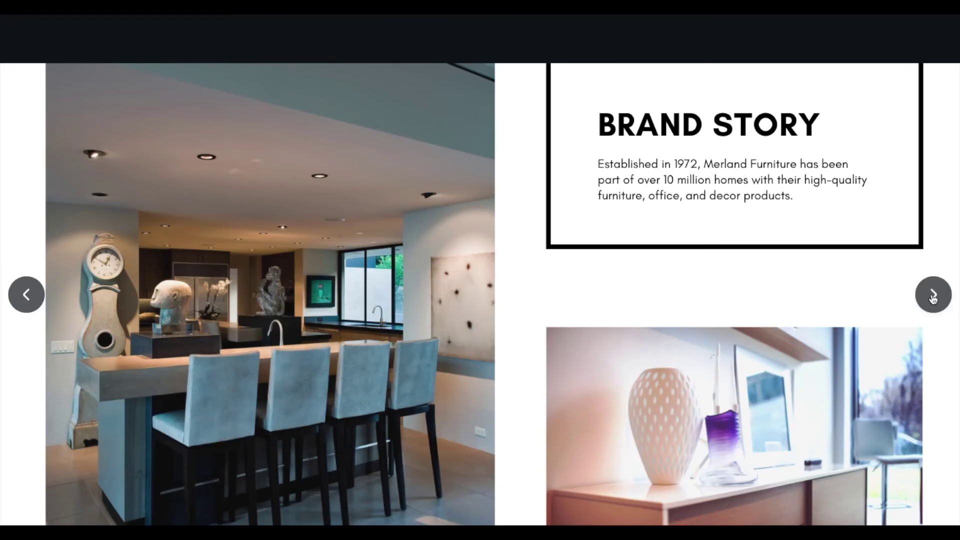
click(933, 296)
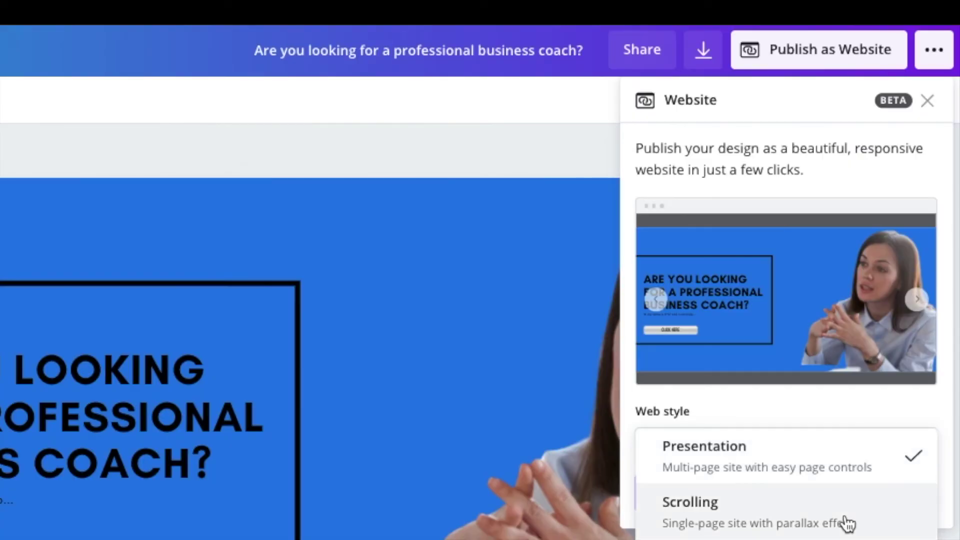
Switch the web style to Scrolling and preview the site by scrolling through it.
click(844, 515)
click(821, 492)
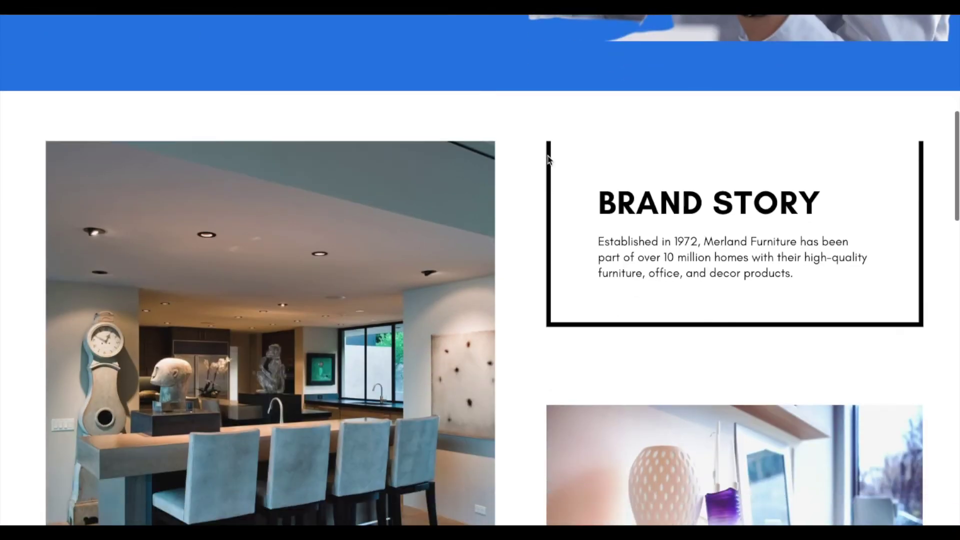
scroll(543, 160, down, 11)
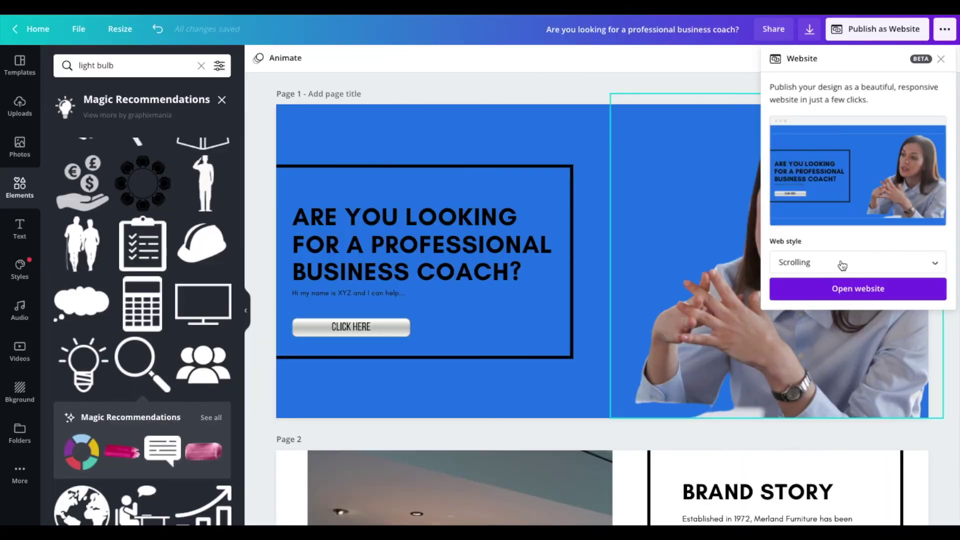
click(843, 265)
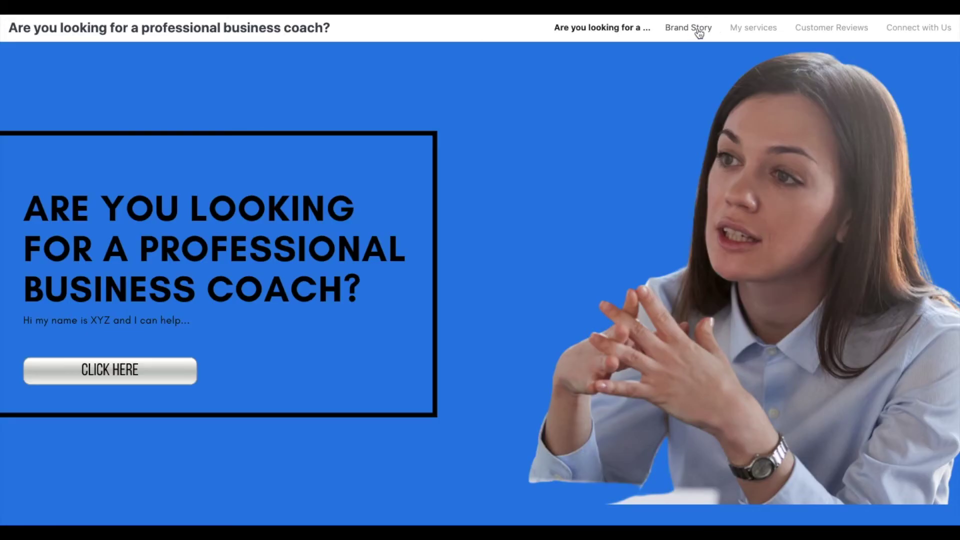
In the Standard preview, jump via the nav bar to Brand Story, My services and Customer Reviews.
click(699, 31)
click(756, 29)
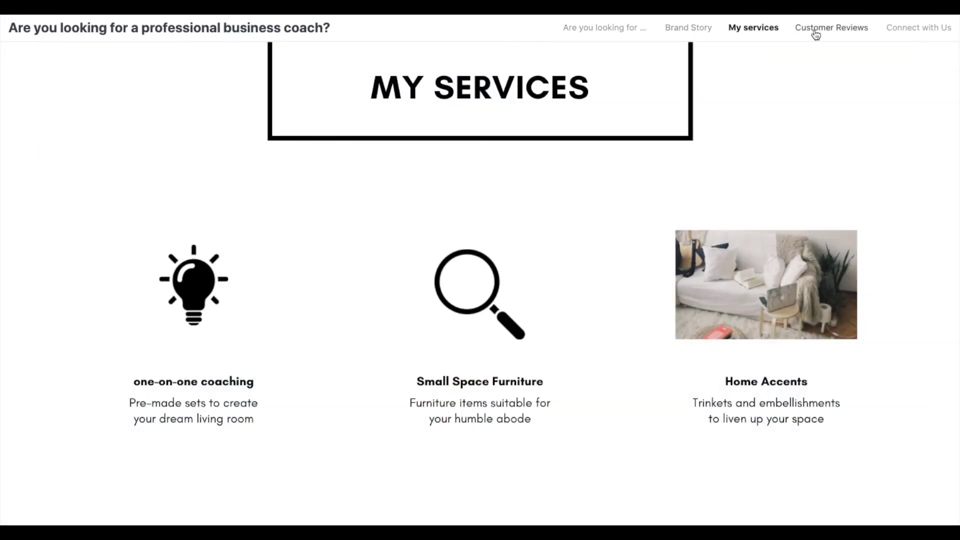
click(815, 30)
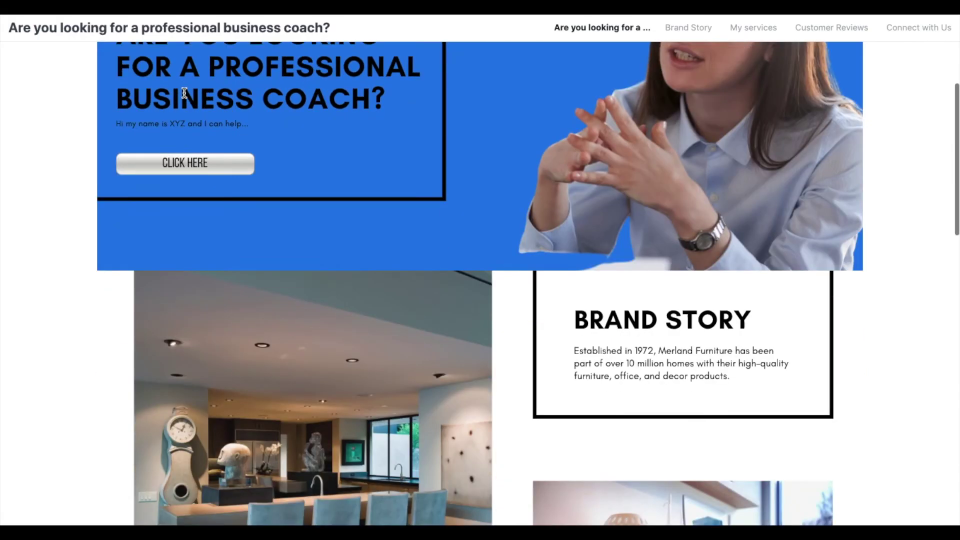
scroll(184, 98, down, 15)
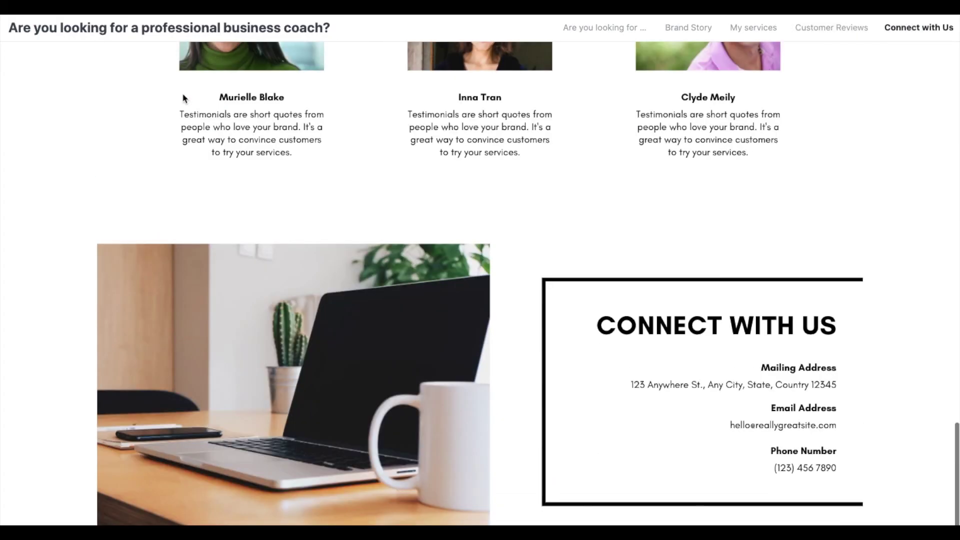
scroll(184, 98, up, 20)
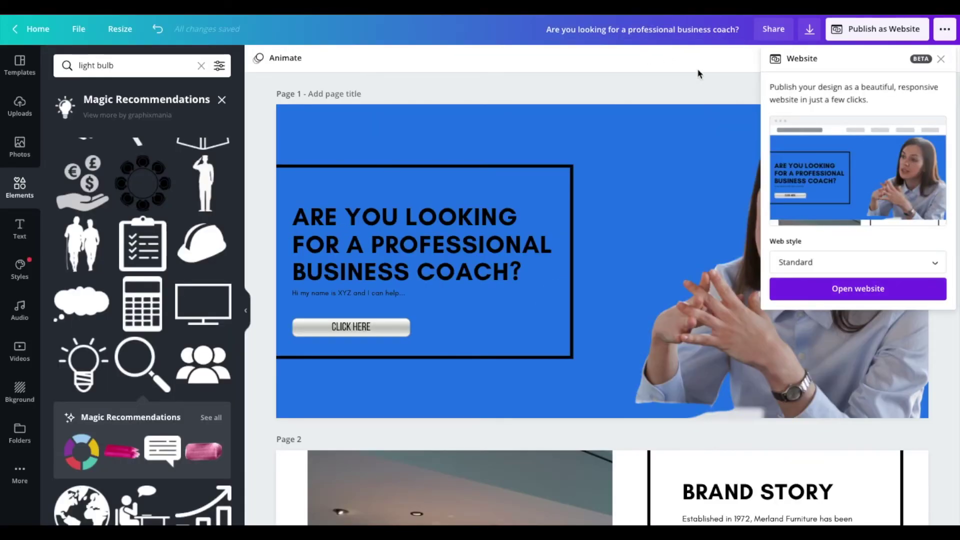
Close the Website panel and scroll the pages from My Services down to page 4's Customer Reviews.
click(715, 91)
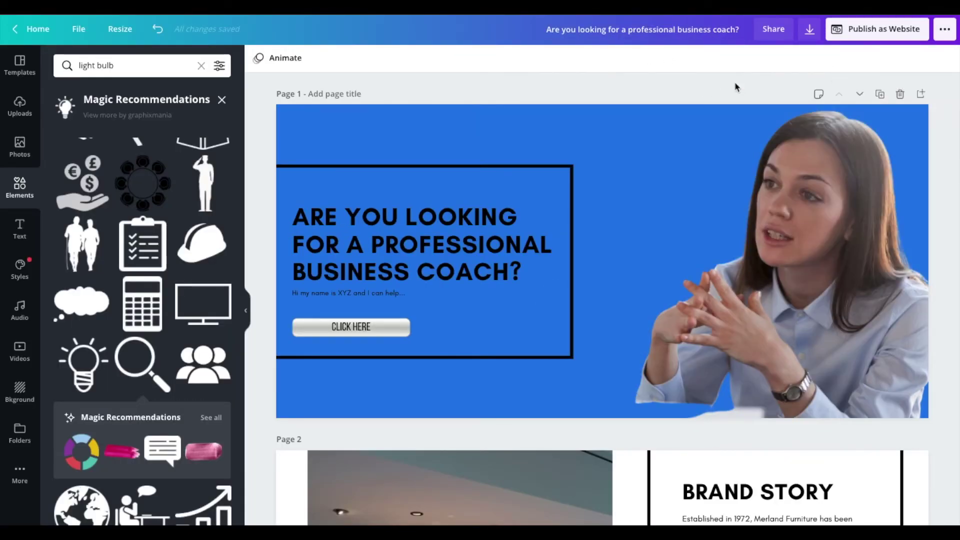
scroll(632, 86, down, 3)
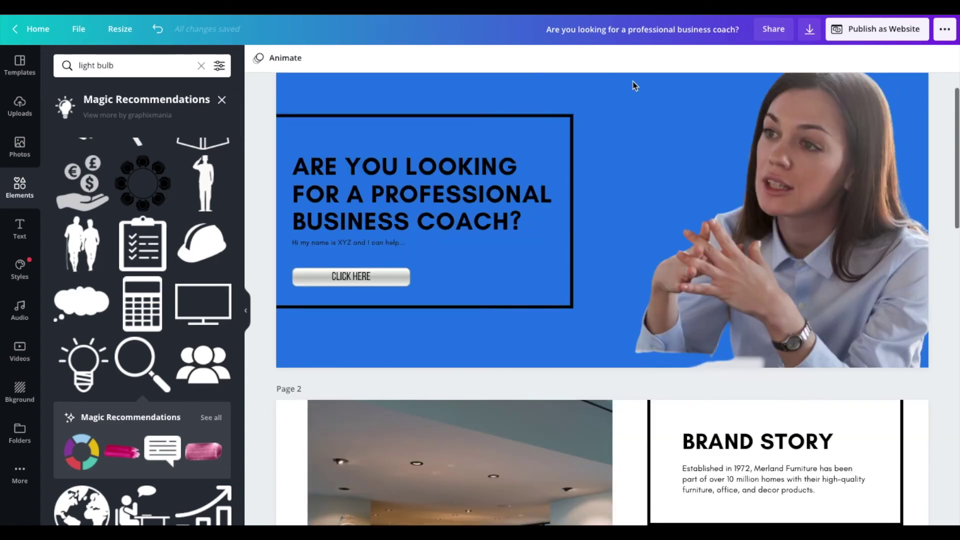
scroll(602, 120, down, 3)
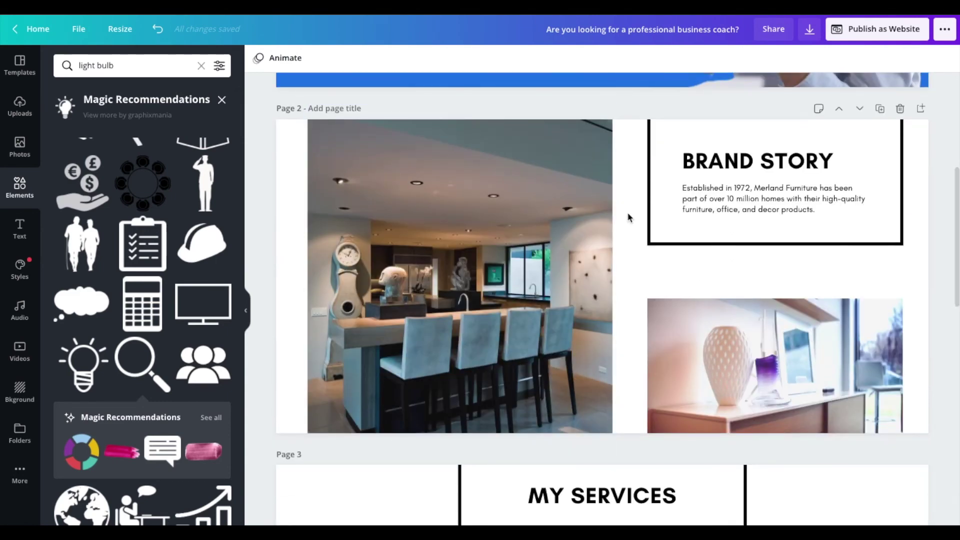
scroll(628, 215, down, 2)
scroll(628, 217, down, 3)
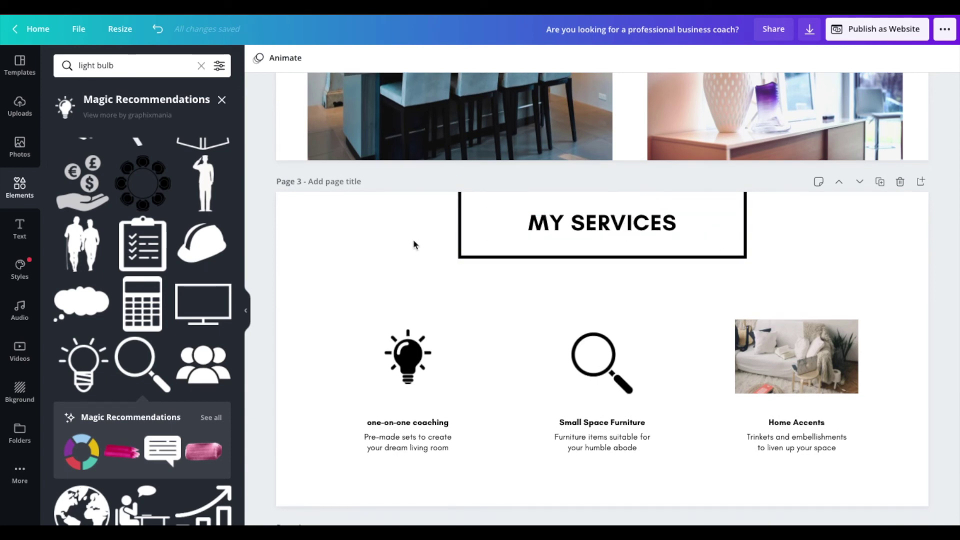
scroll(413, 244, up, 10)
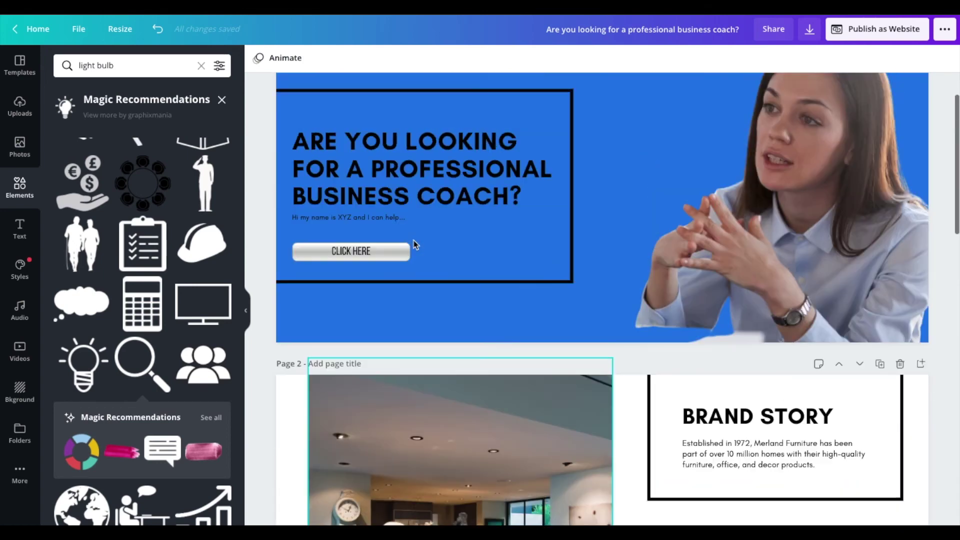
scroll(413, 244, down, 10)
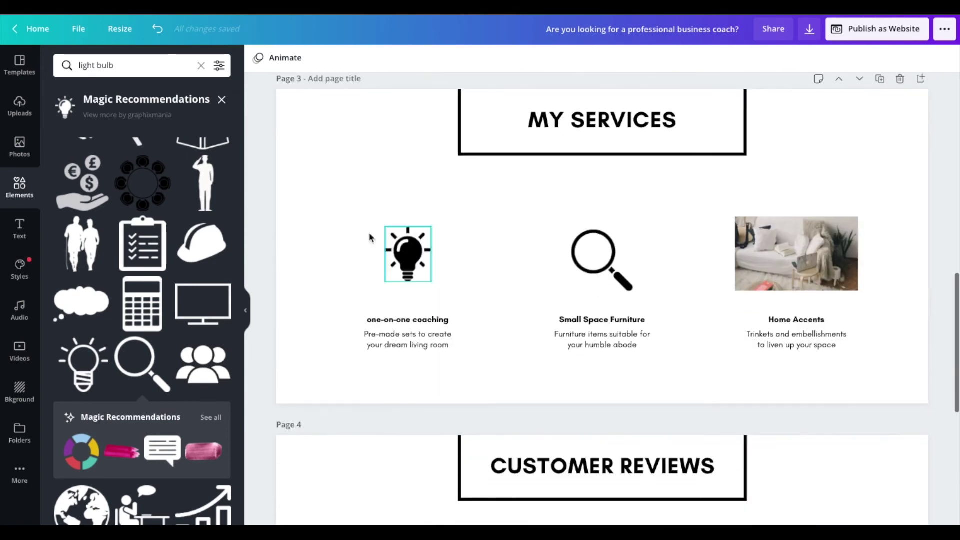
scroll(329, 221, down, 1)
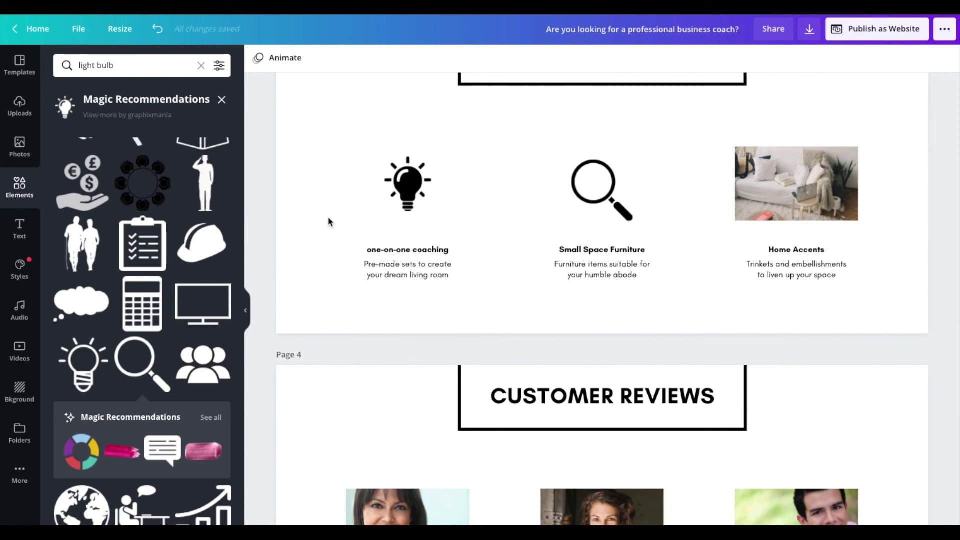
scroll(329, 222, down, 3)
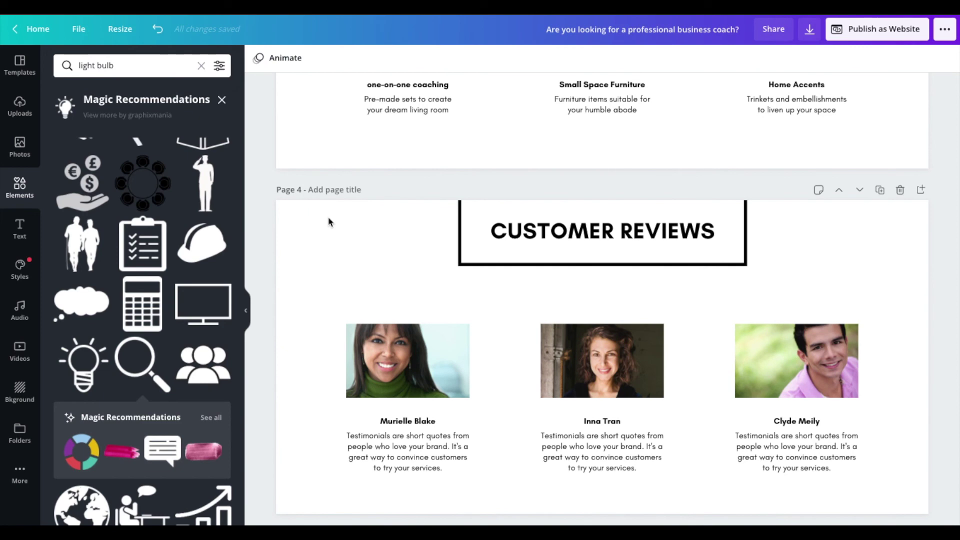